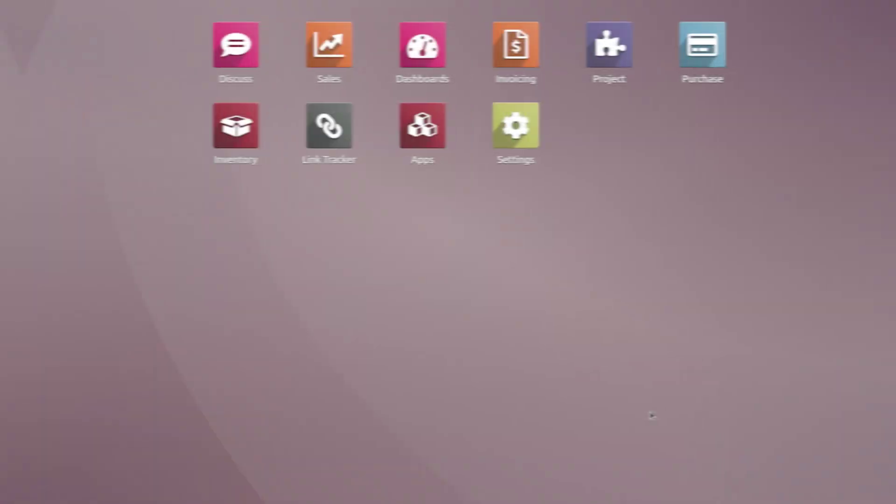
click(587, 62)
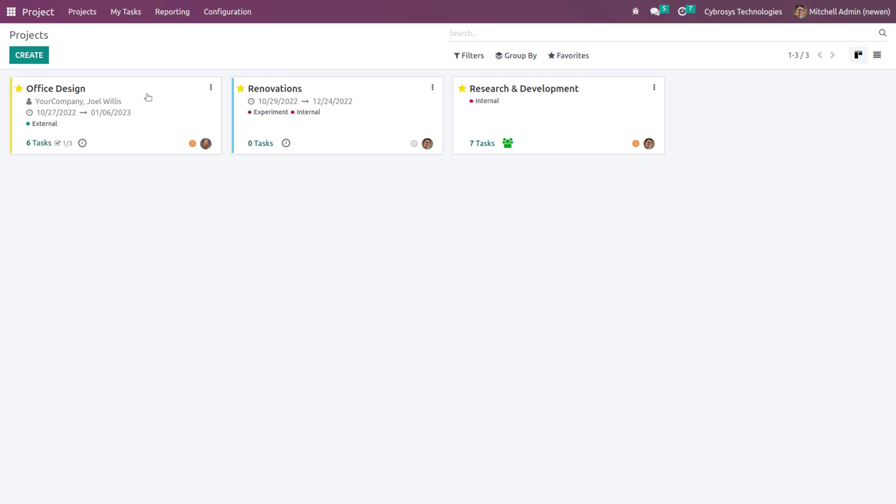
click(17, 87)
Show the projects as a list, with Office Design and Research & Development marked At Risk.
click(877, 57)
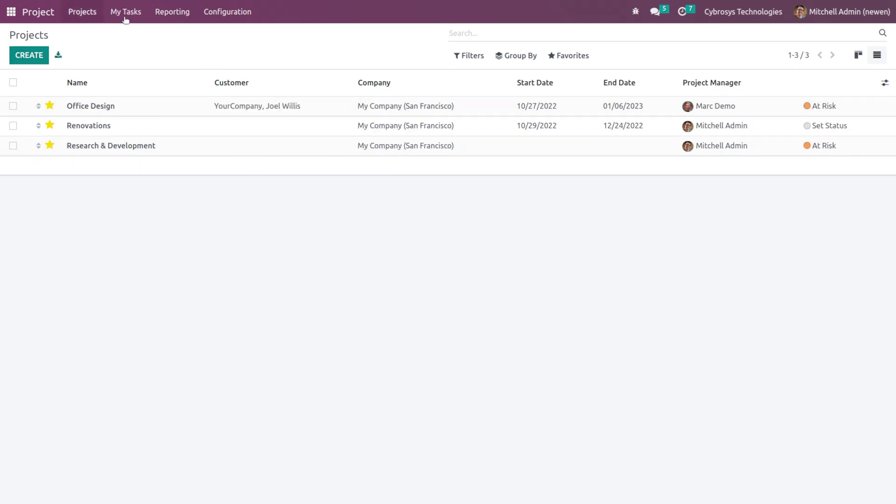
click(140, 13)
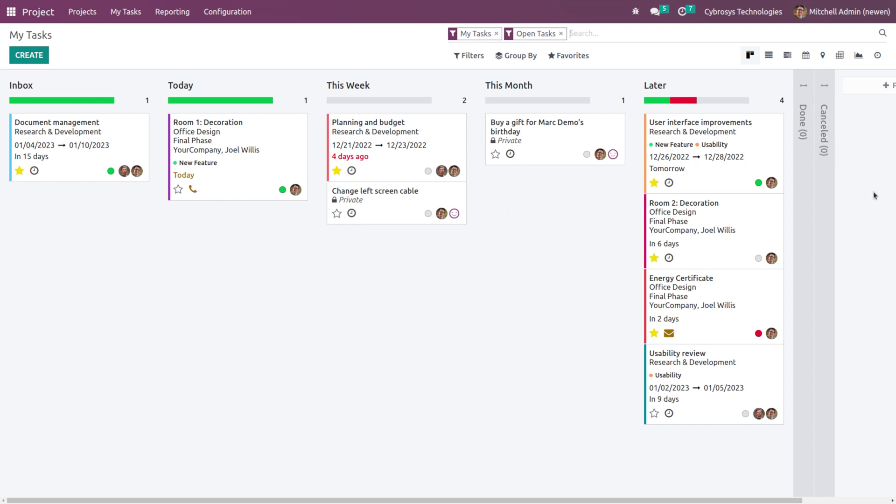
scroll(873, 196, right, 3)
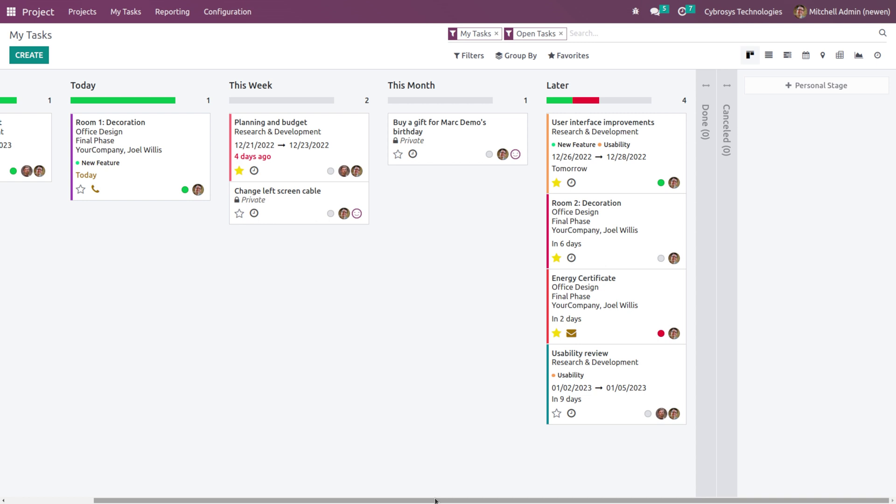
drag(435, 501, 254, 492)
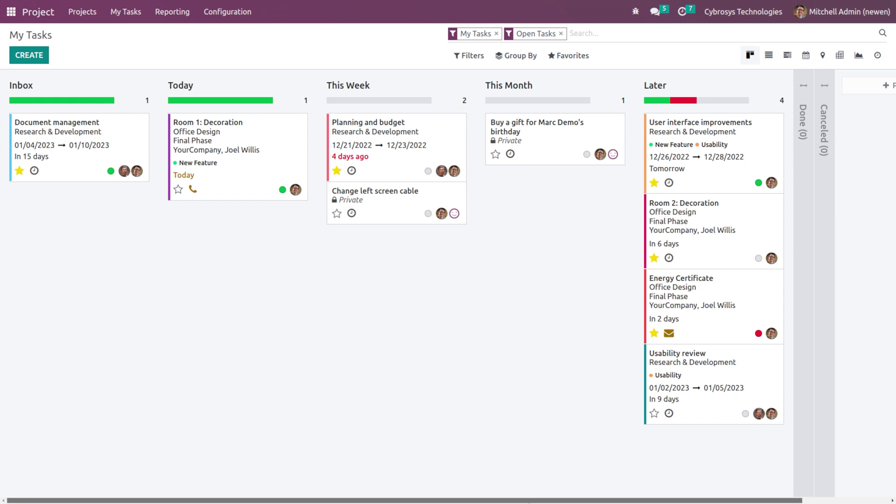
drag(539, 499, 843, 444)
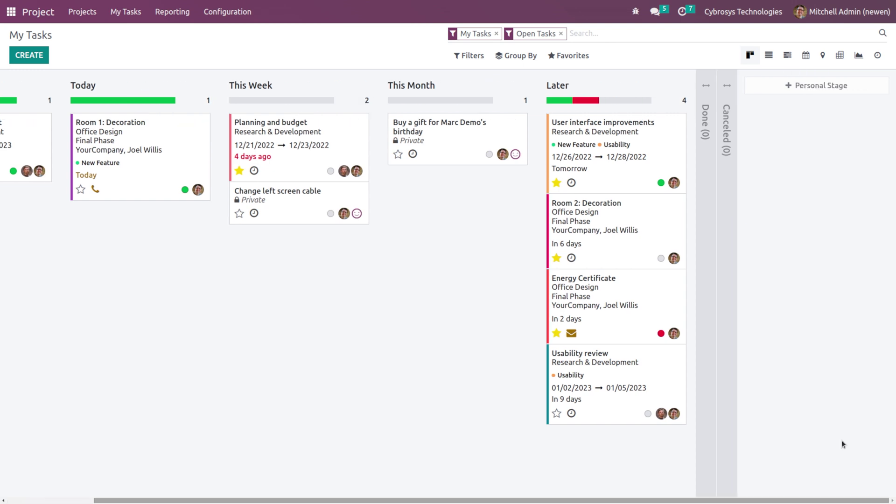
Switch My Tasks to a list of 9 open tasks with project, milestone, assignees and stage columns.
click(774, 62)
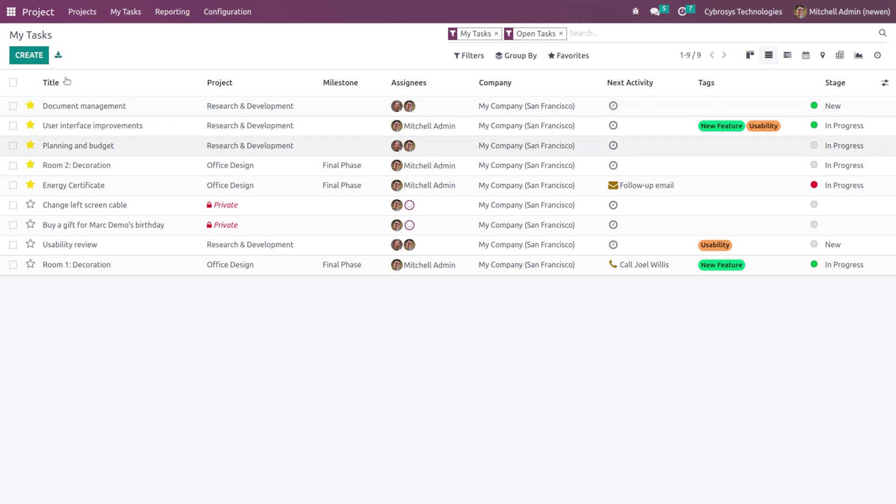
mouse_move(67, 90)
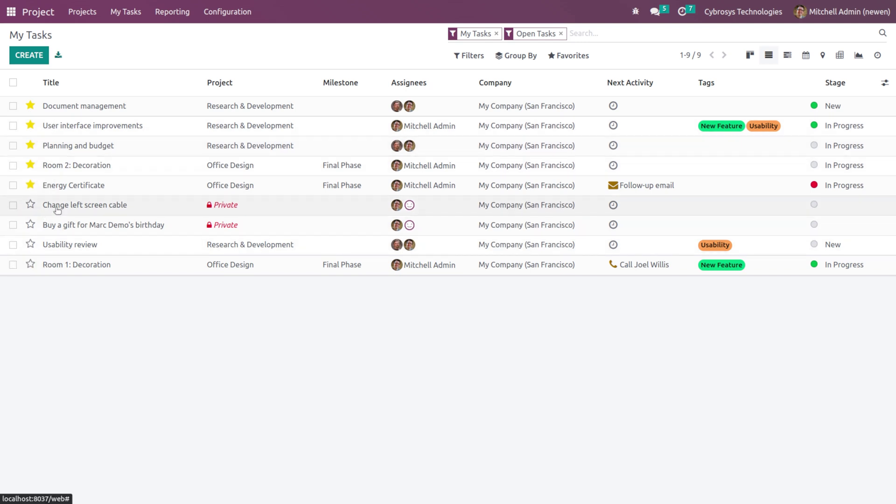
Switch My Tasks to the Gantt timeline and start a new task titled 'new'.
click(785, 56)
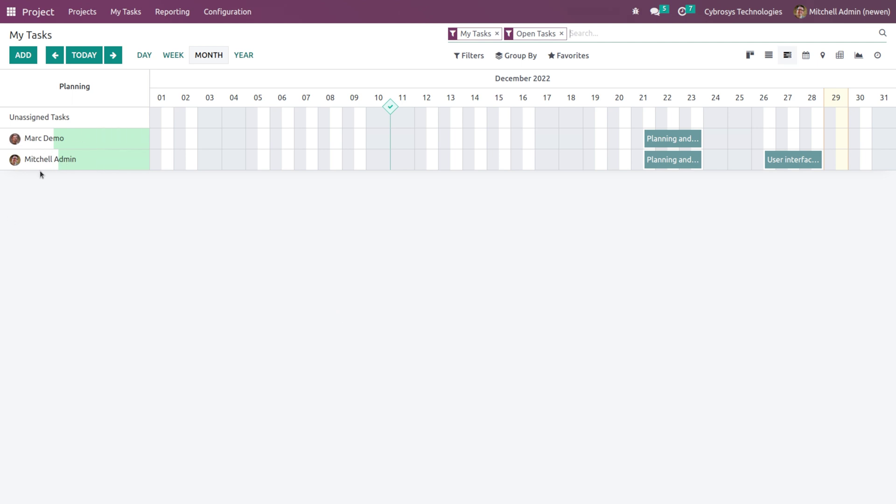
mouse_move(37, 142)
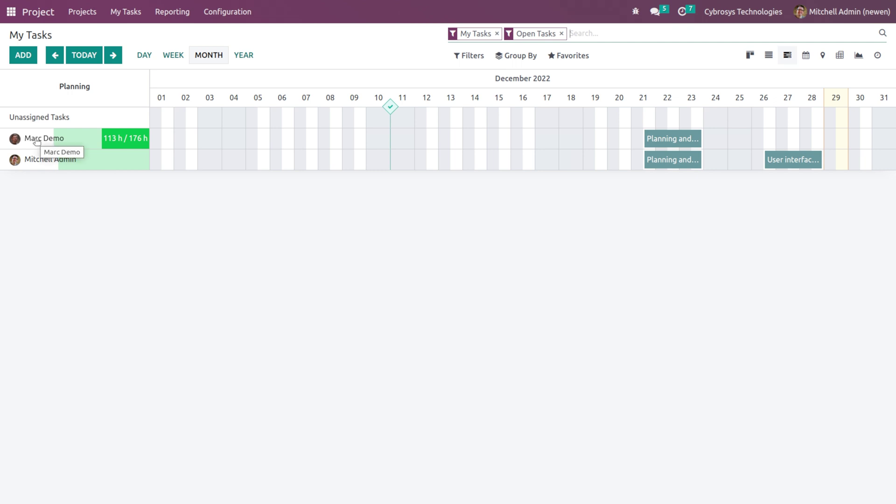
click(24, 55)
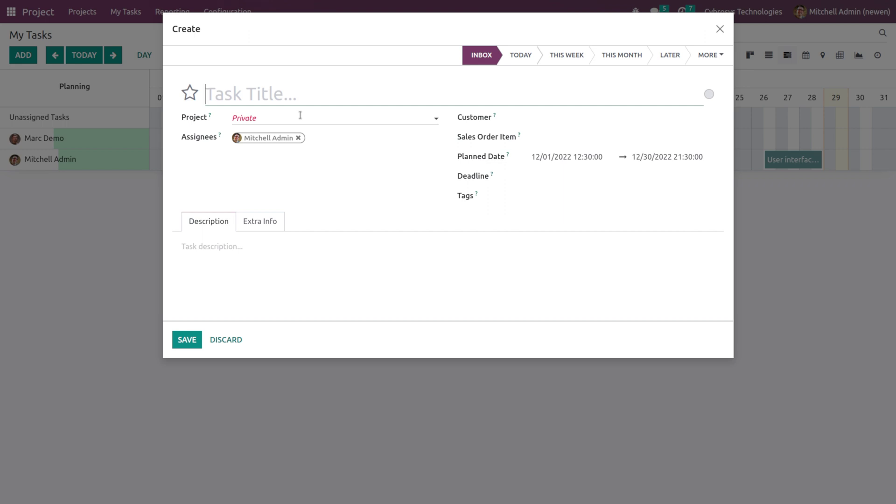
text(new)
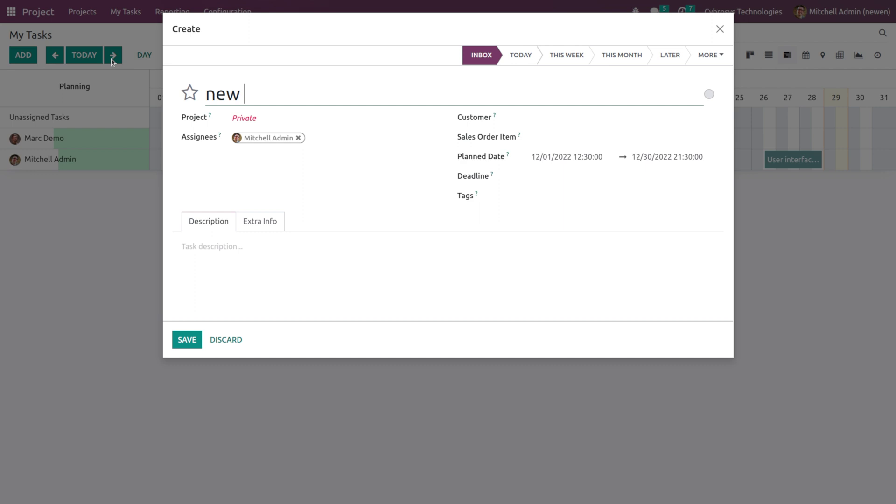
Set Azure Interior as the task's customer and save it onto the December 2022 timeline.
click(264, 120)
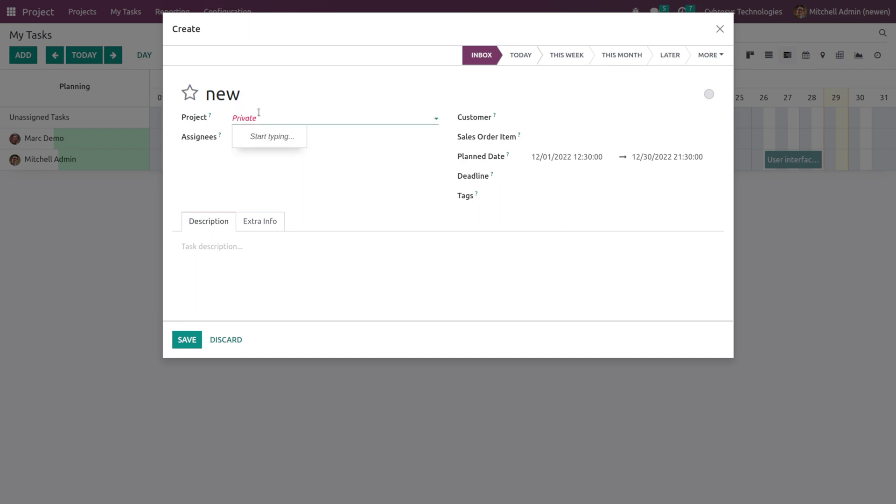
click(322, 120)
click(324, 122)
click(556, 116)
click(592, 166)
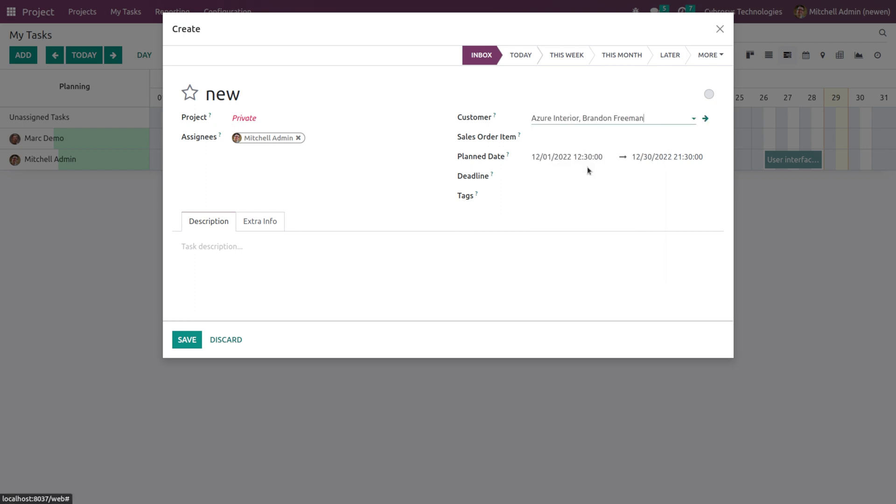
click(583, 136)
click(379, 200)
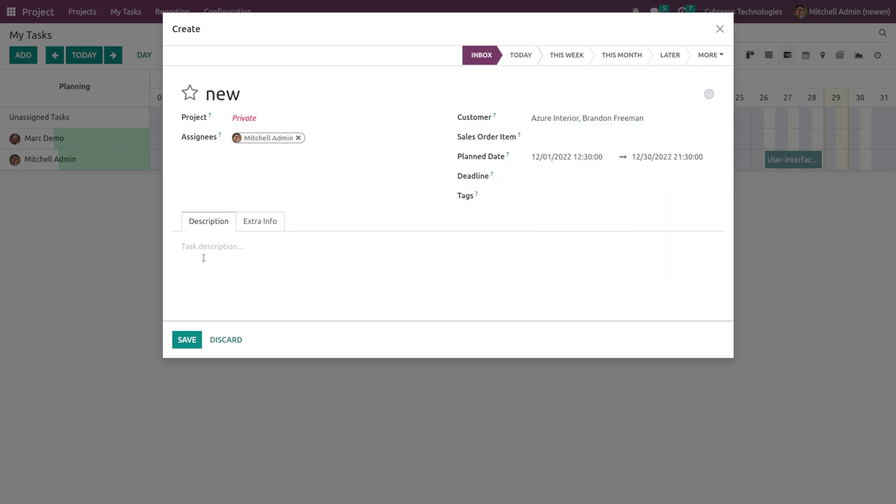
click(249, 228)
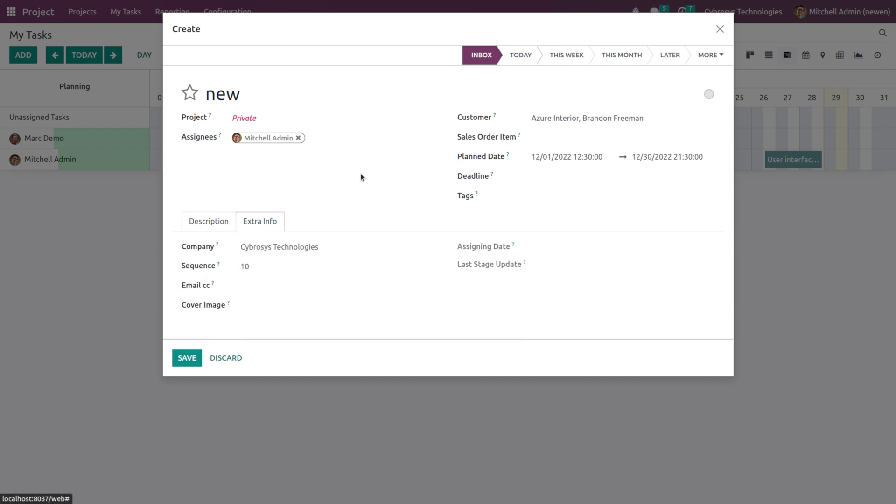
click(187, 357)
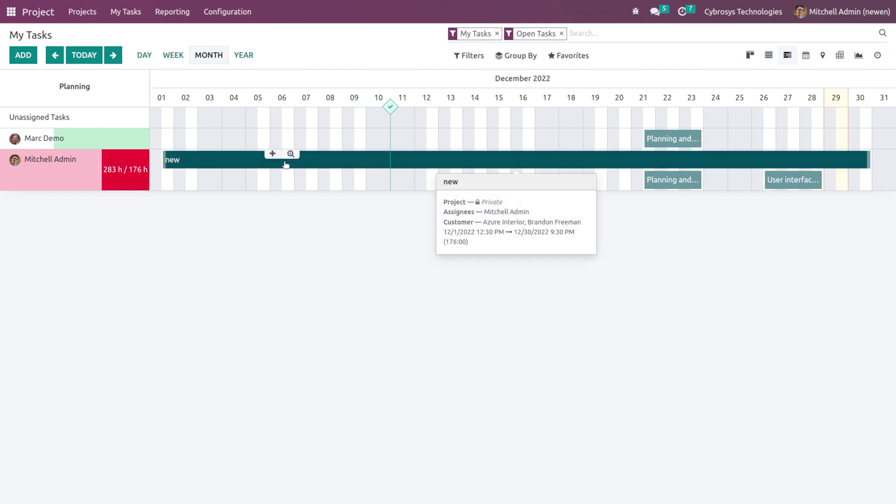
Change the 'new' task's planned dates to December 1–8, 2022 and save.
click(338, 164)
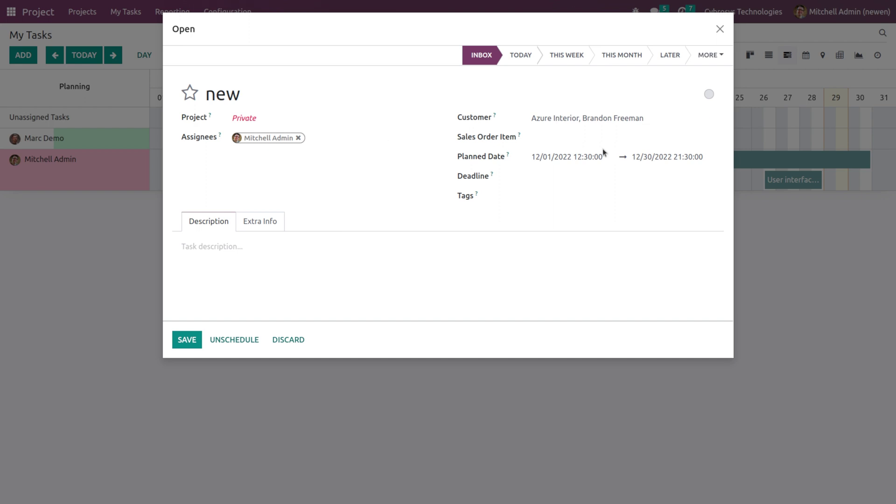
click(648, 158)
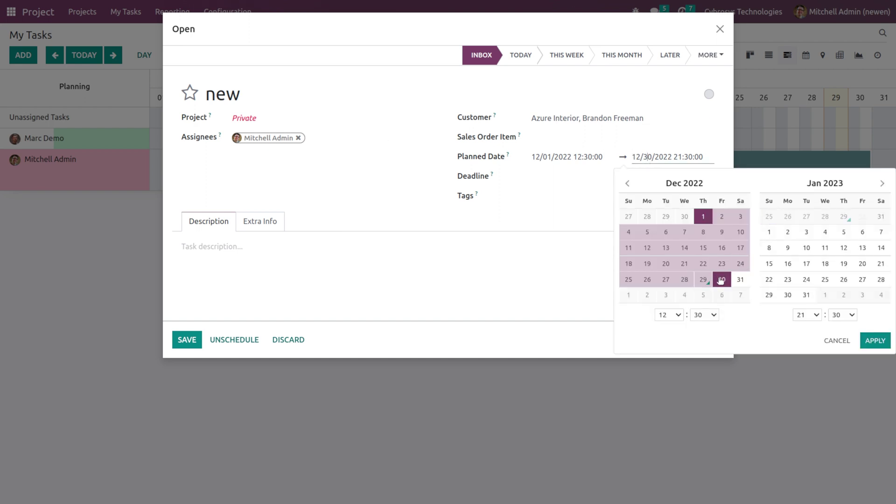
click(721, 263)
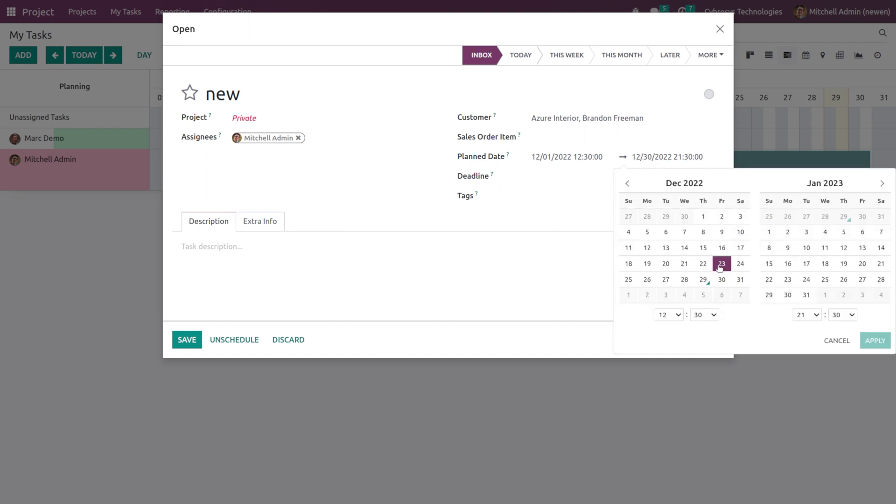
click(703, 217)
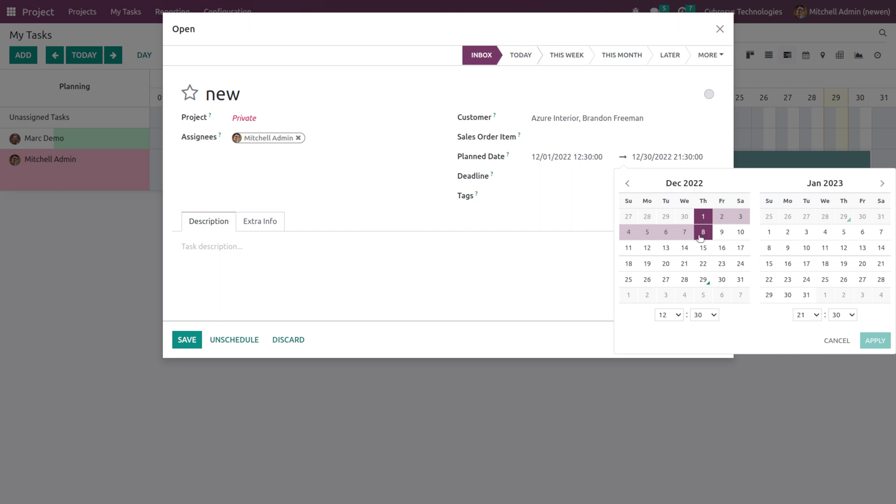
click(704, 232)
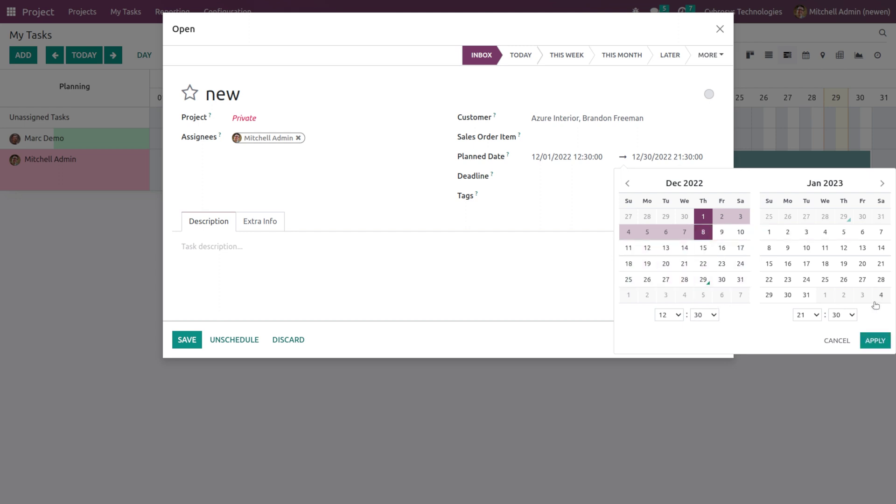
click(875, 341)
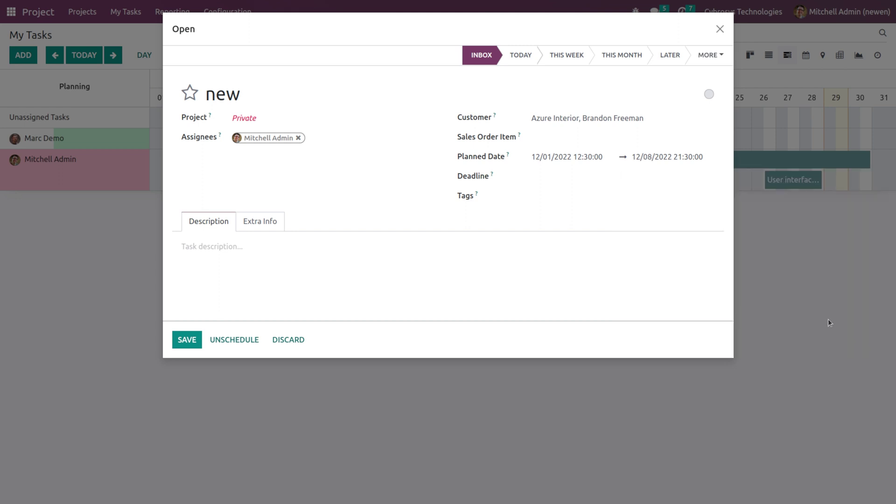
click(182, 346)
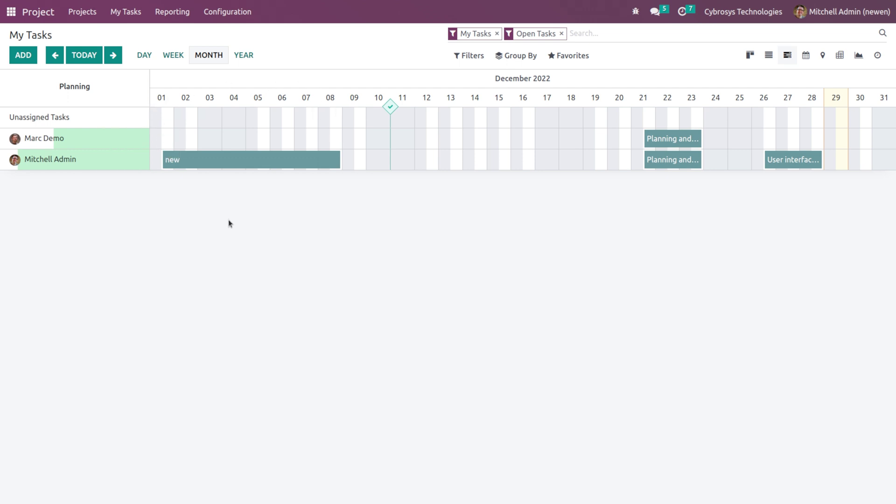
Step through November and December, then try Day, Week, Month and finally Year scales.
click(55, 56)
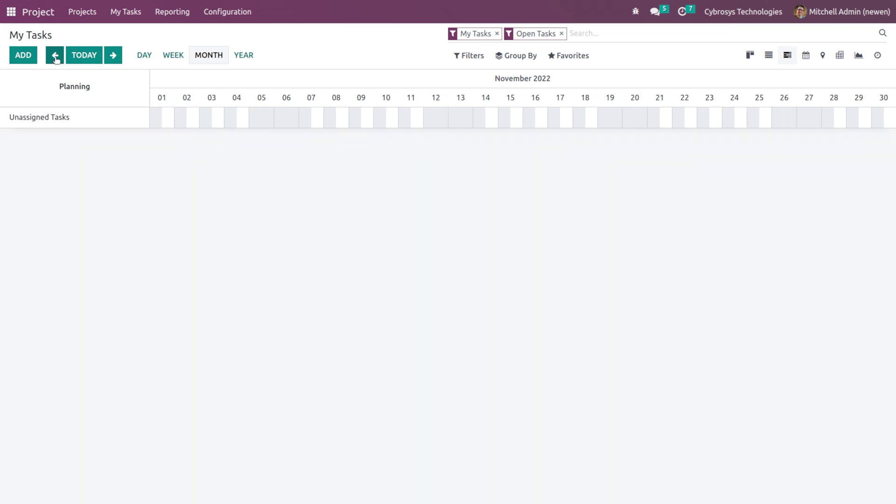
click(114, 57)
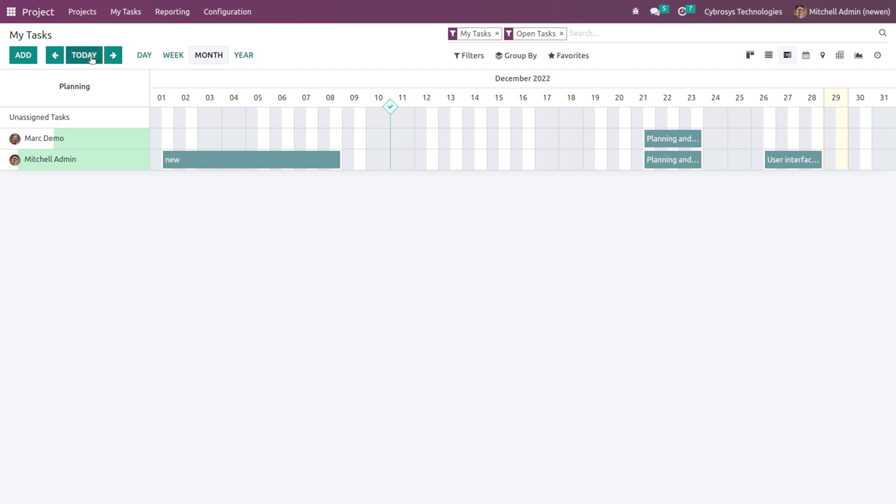
click(146, 56)
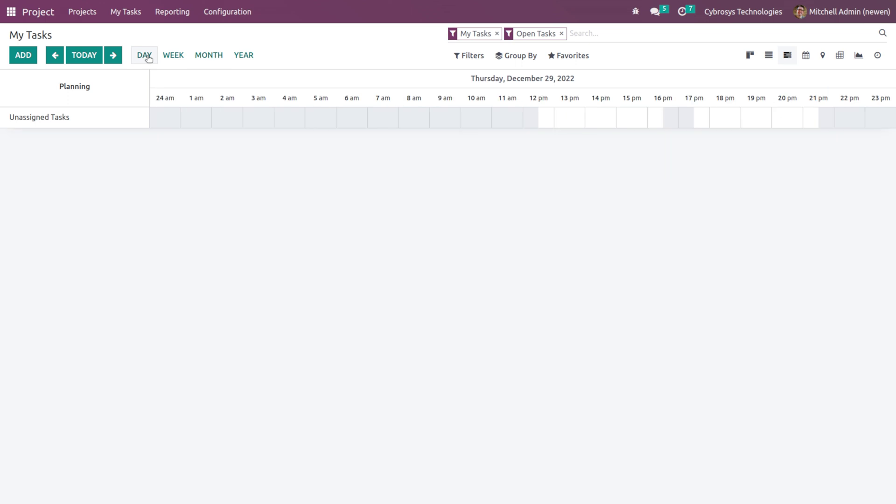
click(173, 55)
click(210, 63)
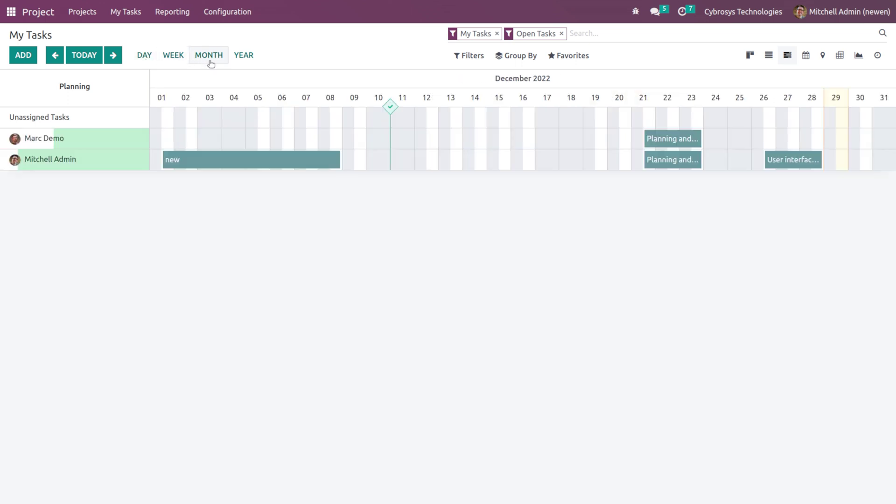
click(242, 57)
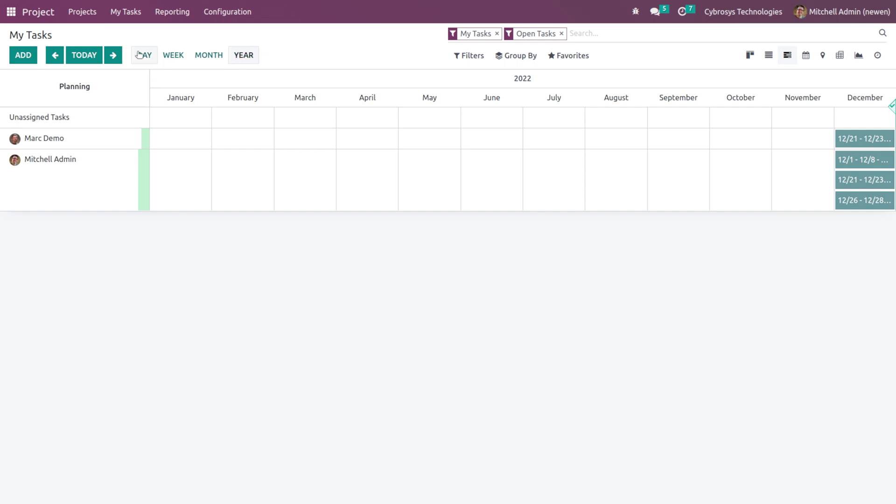
Switch My Tasks to the December 2022 deadline calendar, showing Energy Certificate due on the 31st.
click(805, 56)
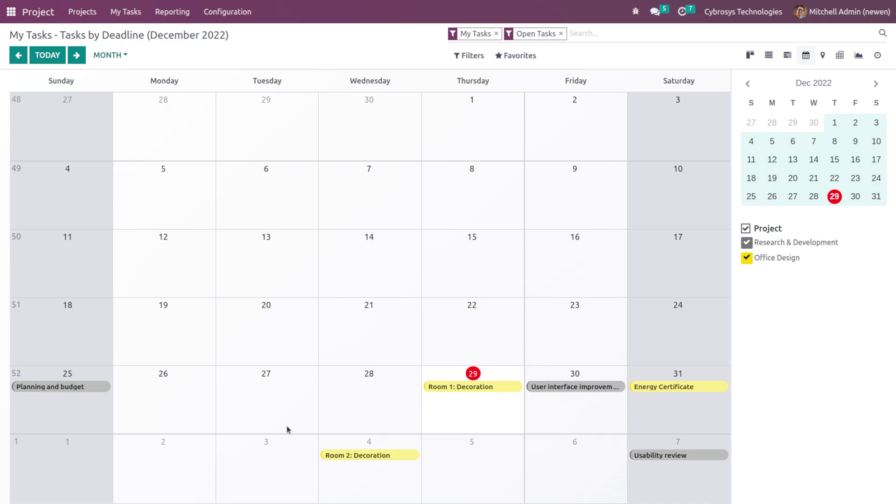
Create a task titled 'demo' due December 28, 2022 from the calendar.
click(281, 392)
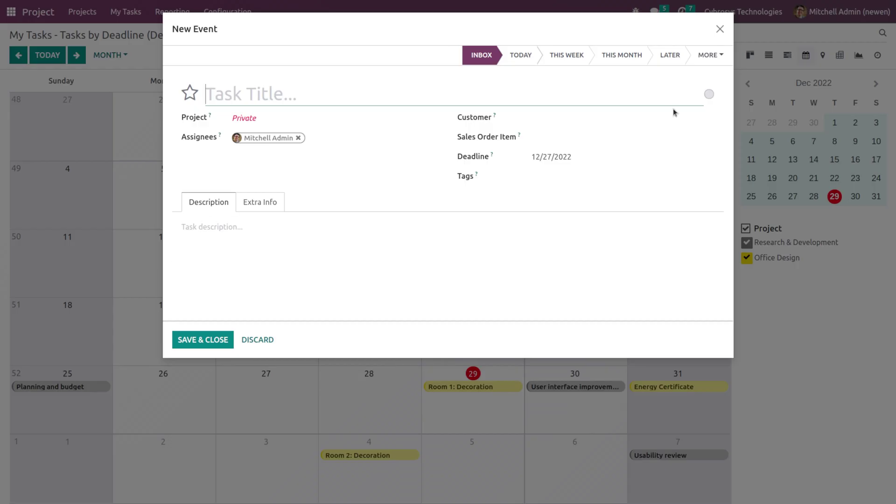
click(719, 29)
click(255, 180)
click(262, 339)
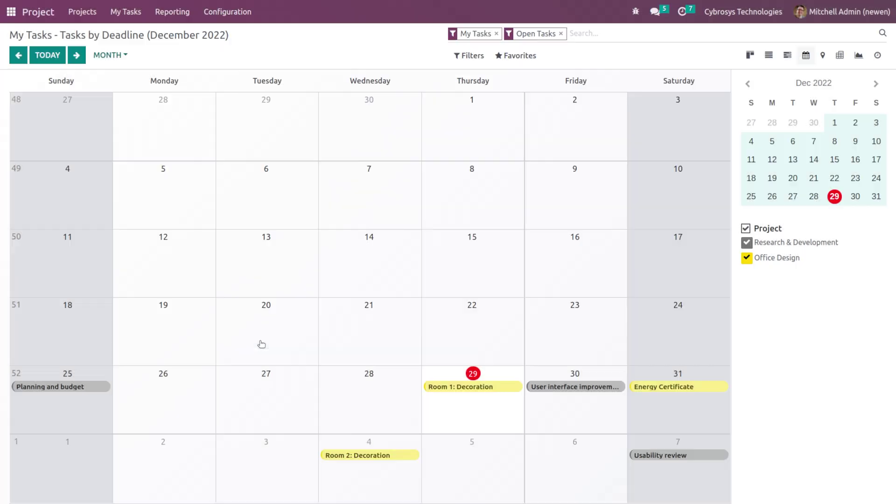
click(356, 384)
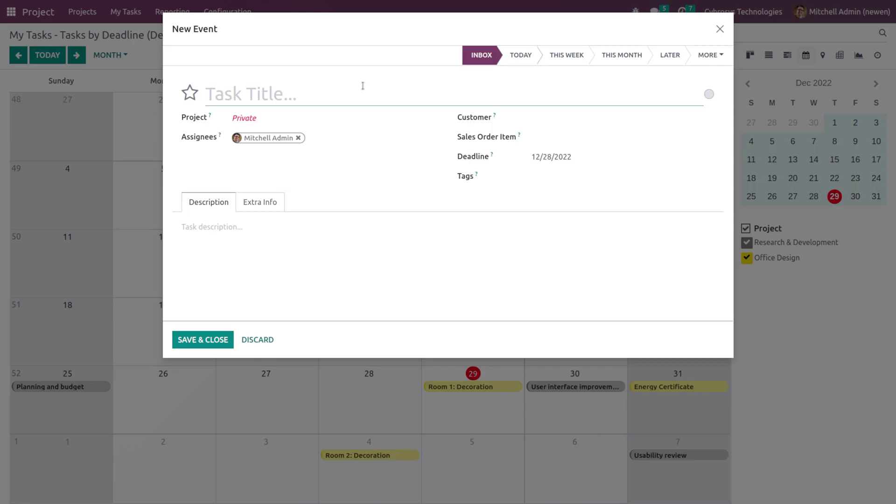
text(demo)
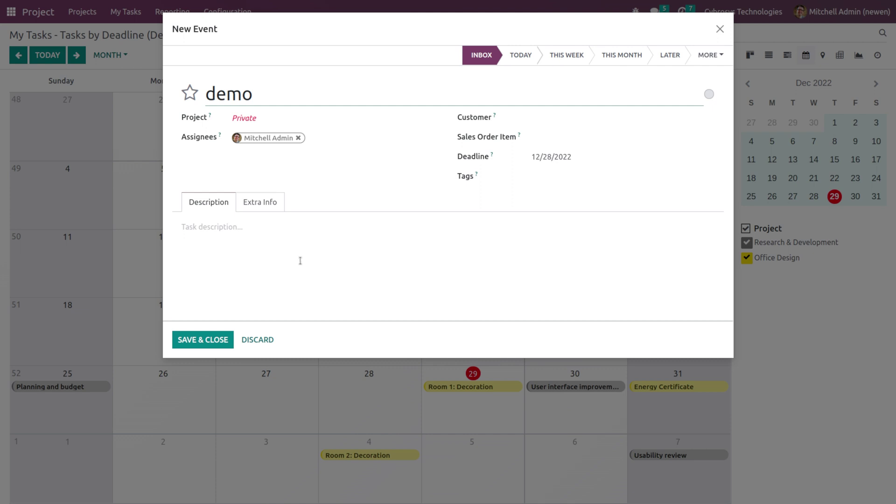
click(219, 339)
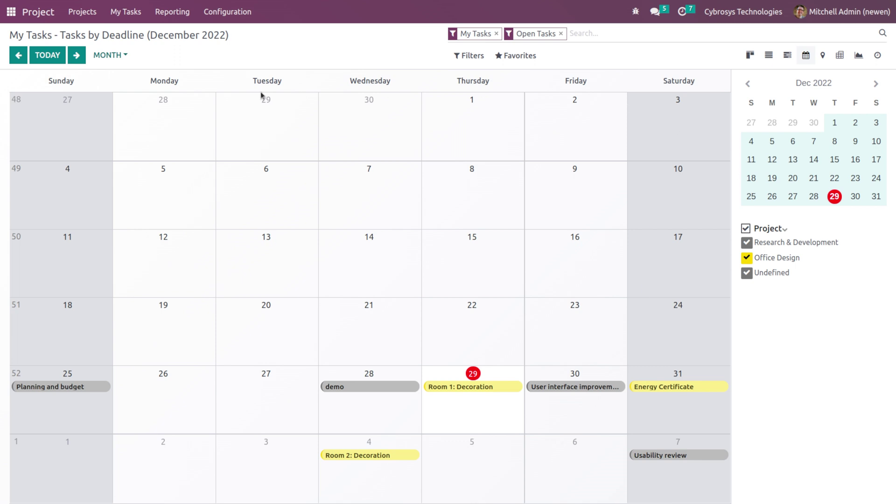
Switch to the map view and zoom in on the Fremont task marker in the Bay Area.
click(824, 57)
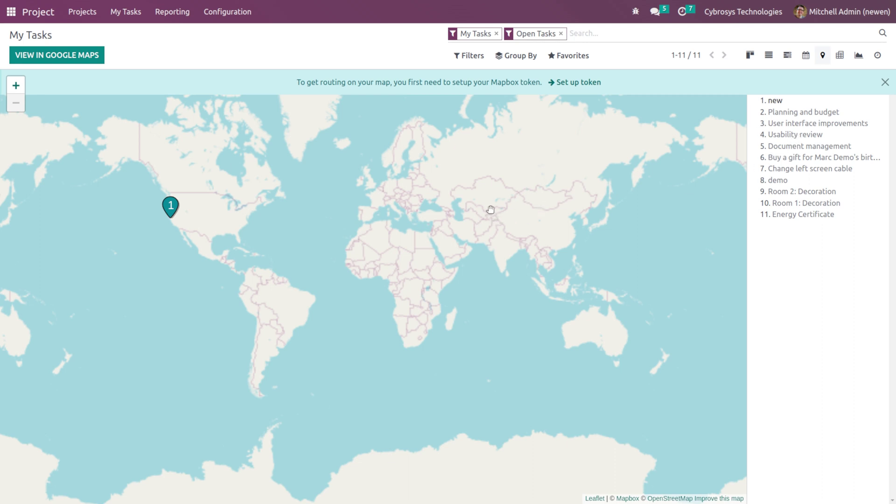
scroll(115, 170, up, 2)
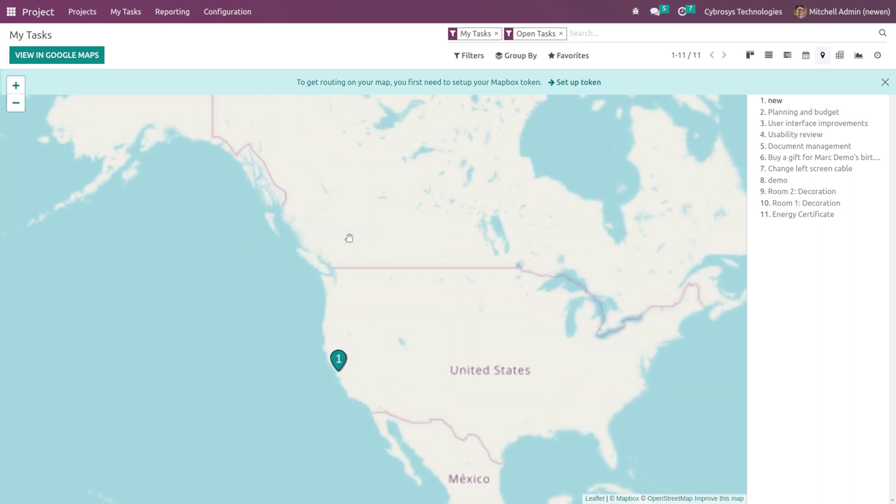
scroll(516, 325, up, 1)
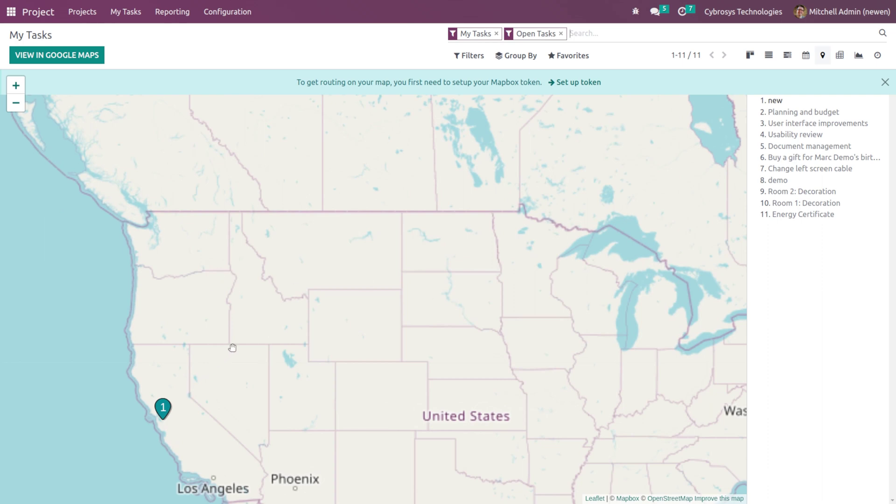
drag(231, 389, 366, 184)
scroll(278, 190, up, 3)
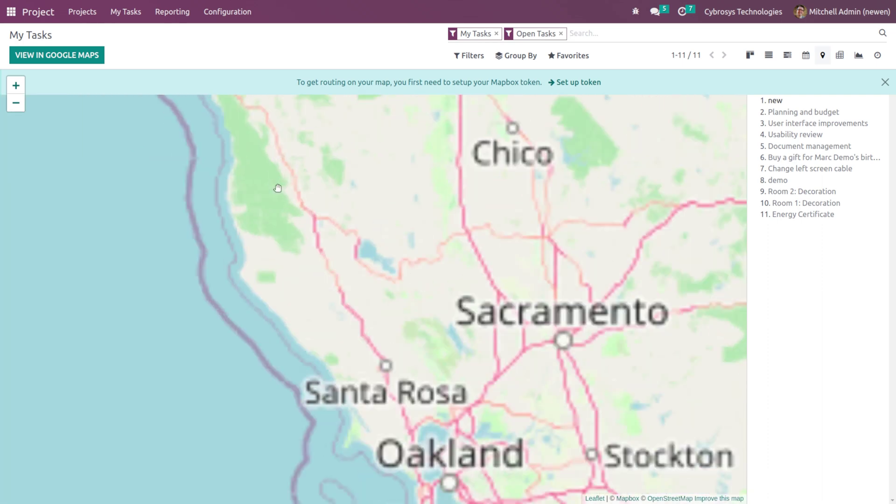
scroll(479, 340, down, 2)
scroll(588, 460, up, 1)
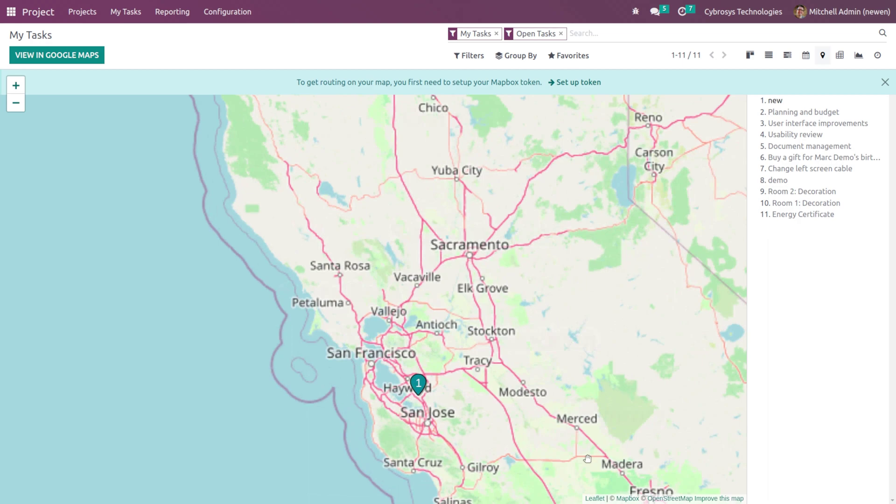
scroll(533, 404, up, 1)
mouse_move(133, 369)
mouse_down()
mouse_move(387, 360)
mouse_move(327, 348)
mouse_up()
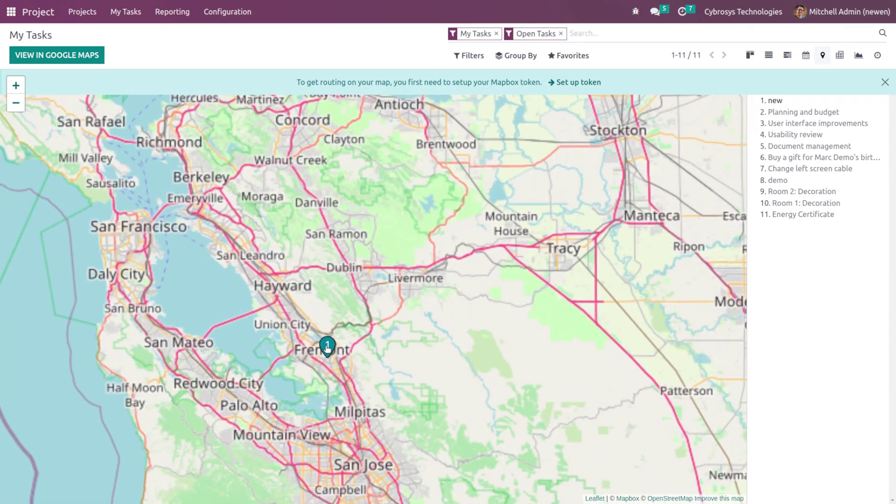
Open the Fremont marker's details for task 'new', dismiss the error messages, and close the popup.
click(327, 348)
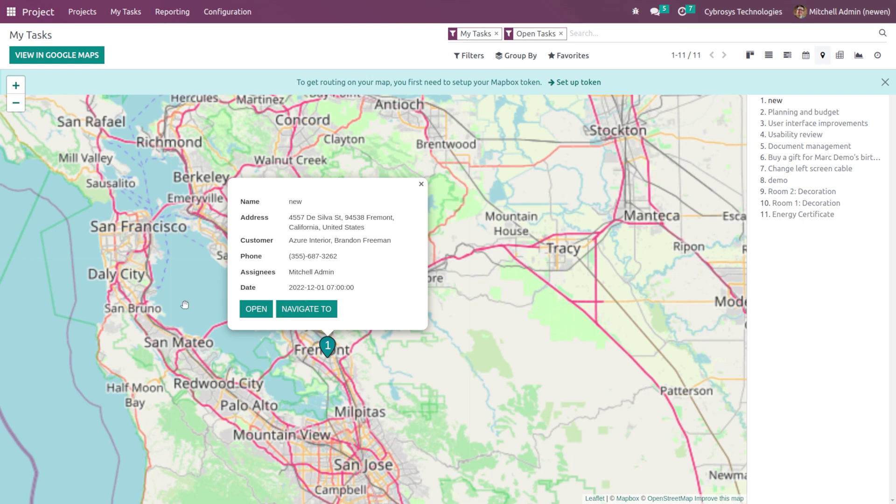
click(261, 311)
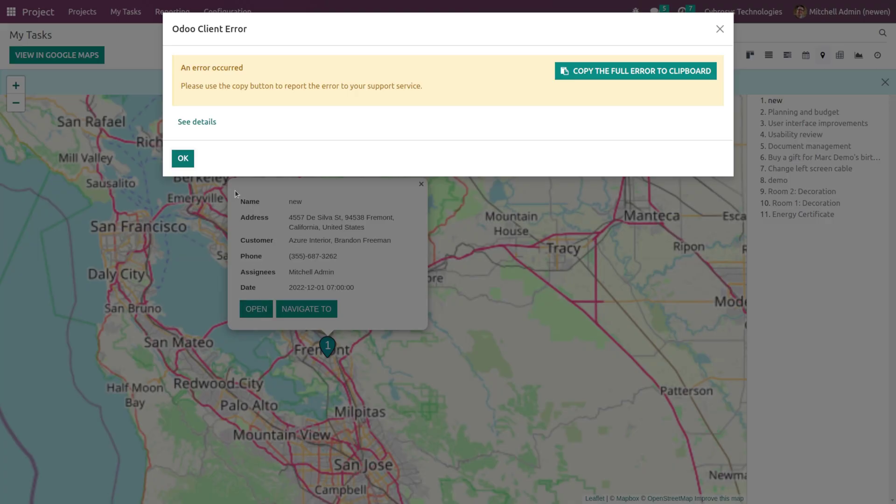
click(181, 161)
click(258, 308)
click(187, 158)
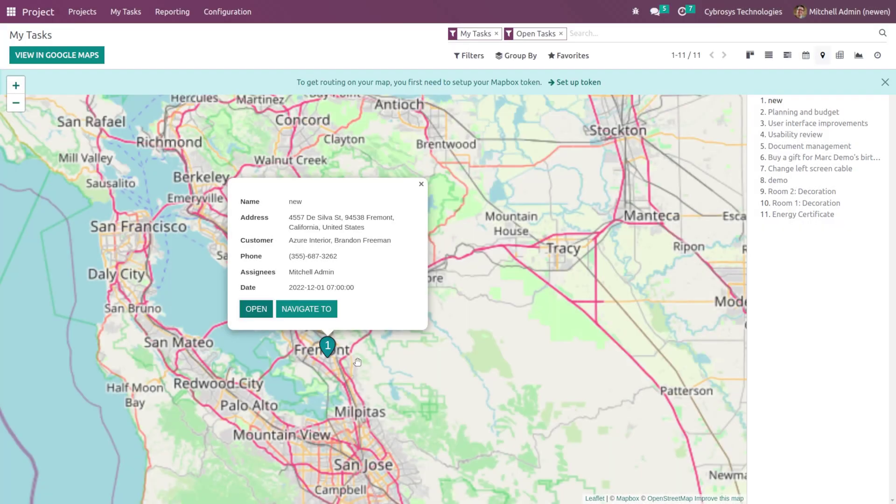
click(421, 186)
Zoom out and pan the map east toward Las Vegas.
scroll(602, 280, up, 3)
scroll(602, 280, down, 3)
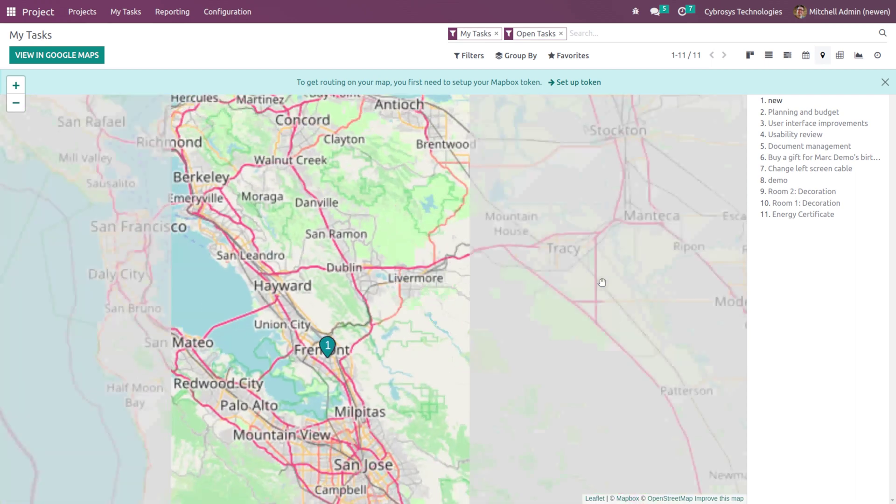
scroll(601, 279, down, 4)
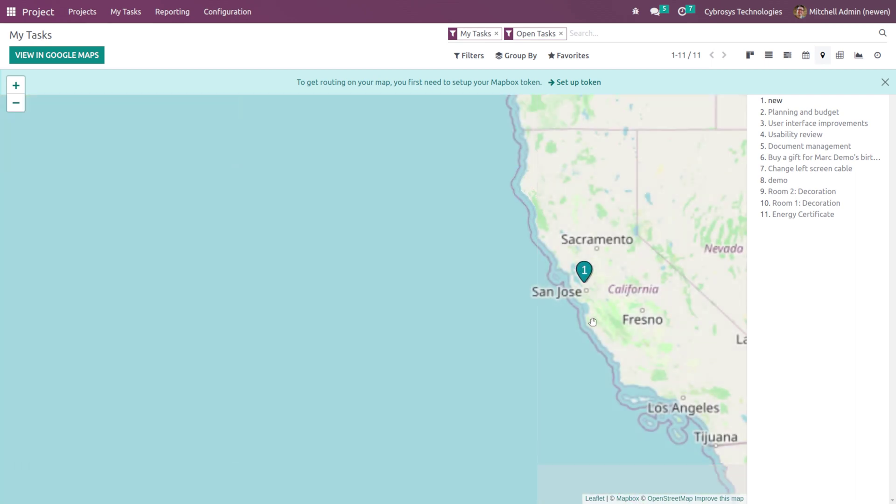
scroll(585, 368, up, 2)
drag(592, 365, 200, 383)
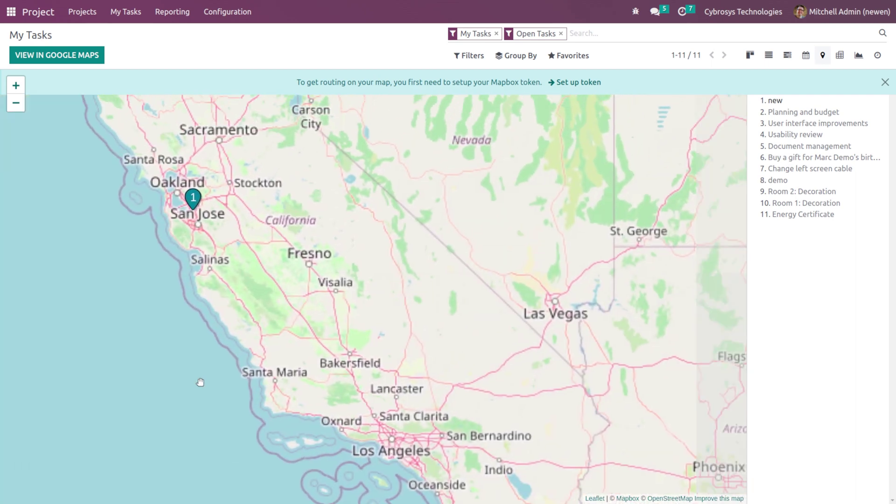
Show the tasks as a pivot table, swap rows and columns, and add Allocated Hours.
click(840, 56)
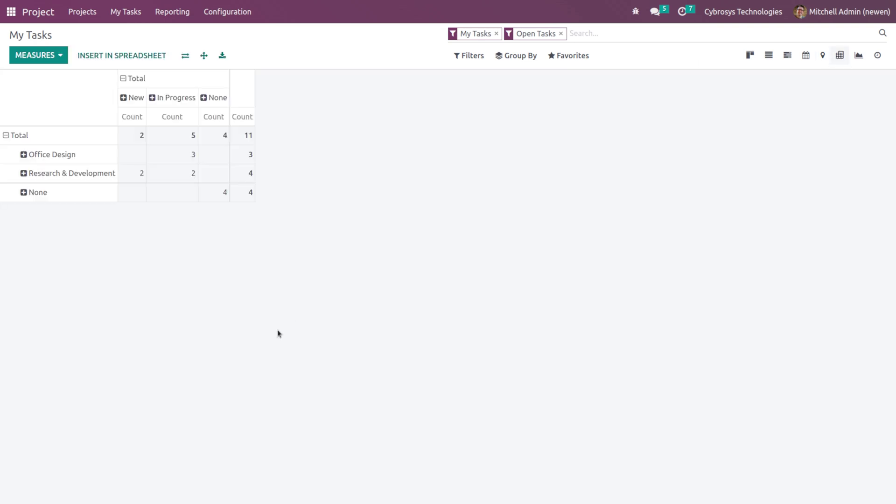
click(185, 57)
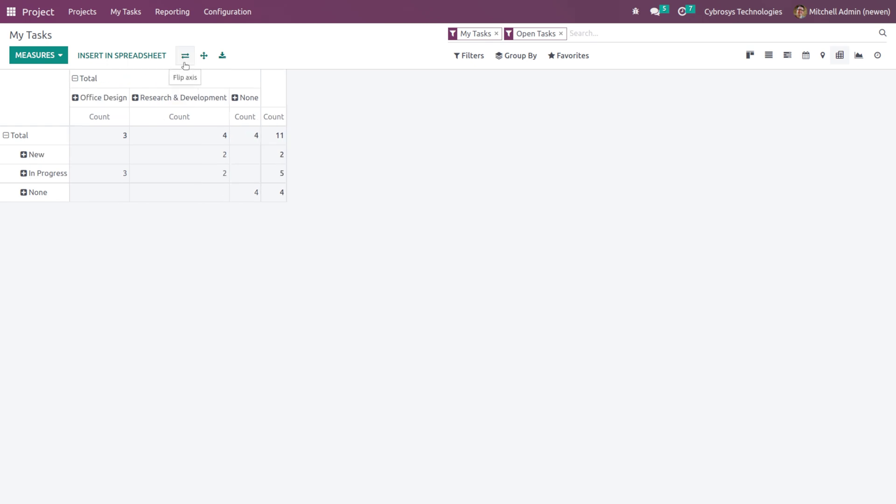
click(59, 59)
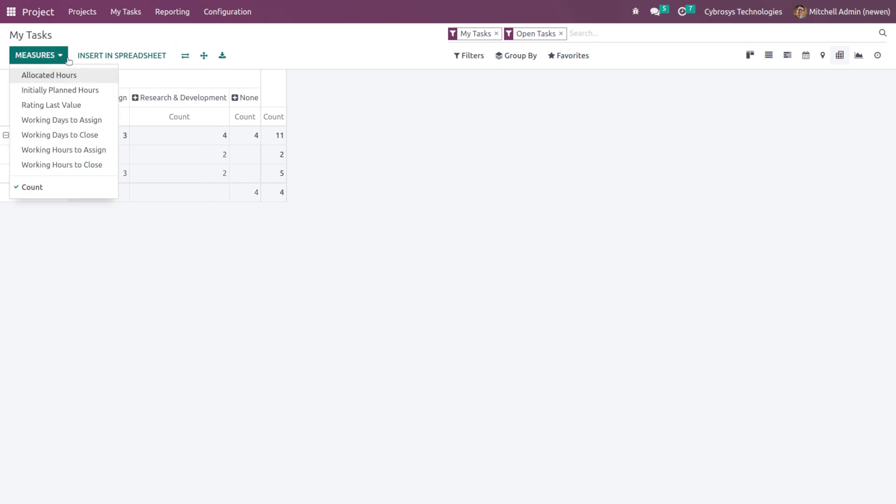
click(63, 75)
click(236, 241)
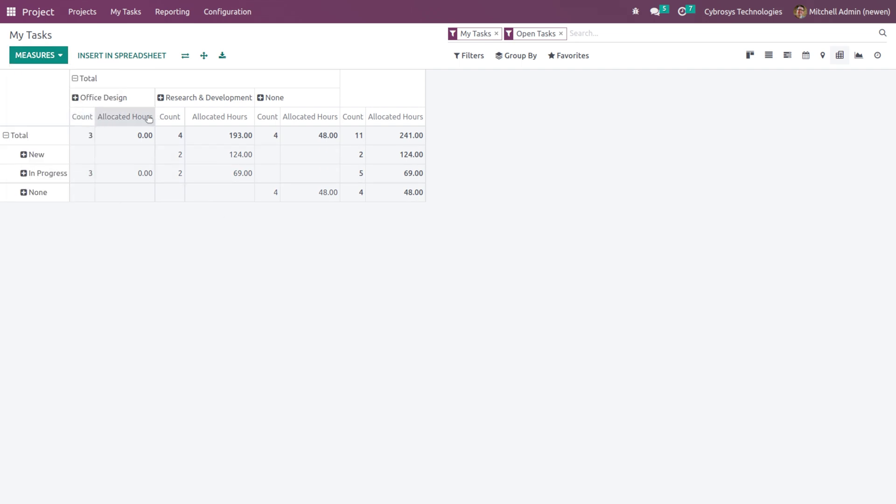
Remove all measures except Count, then open and cancel Insert in Spreadsheet.
click(46, 57)
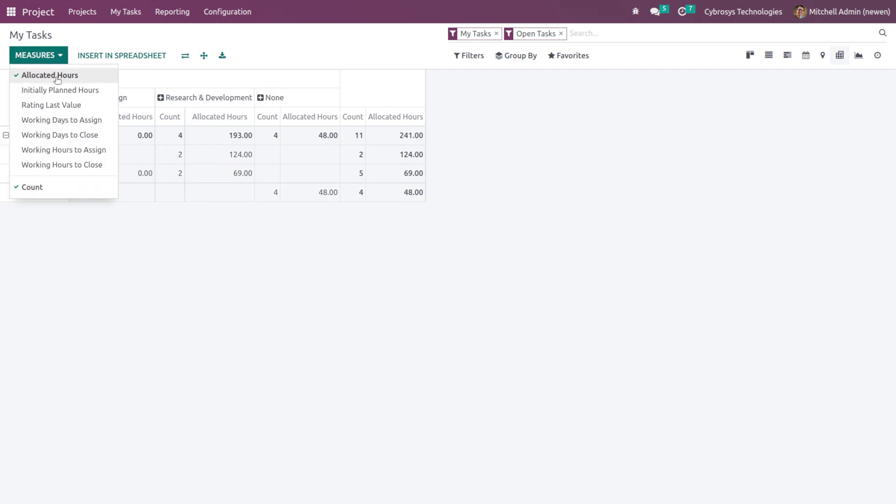
click(60, 112)
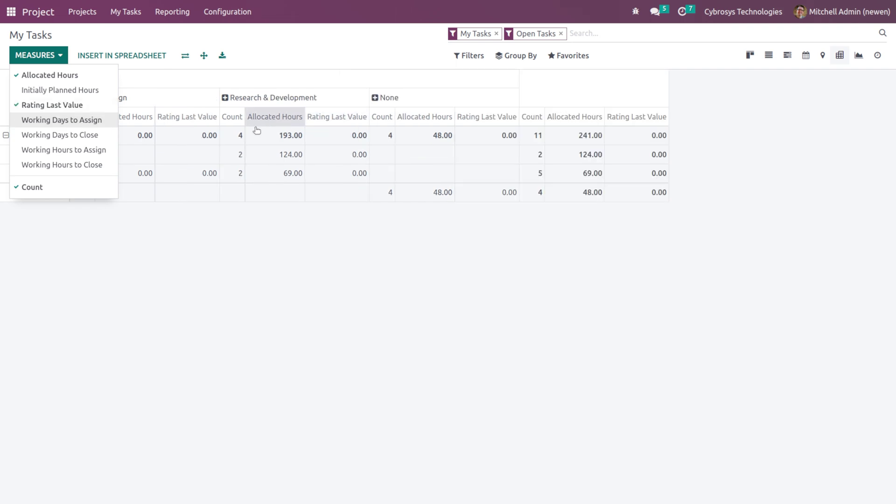
click(73, 119)
click(74, 105)
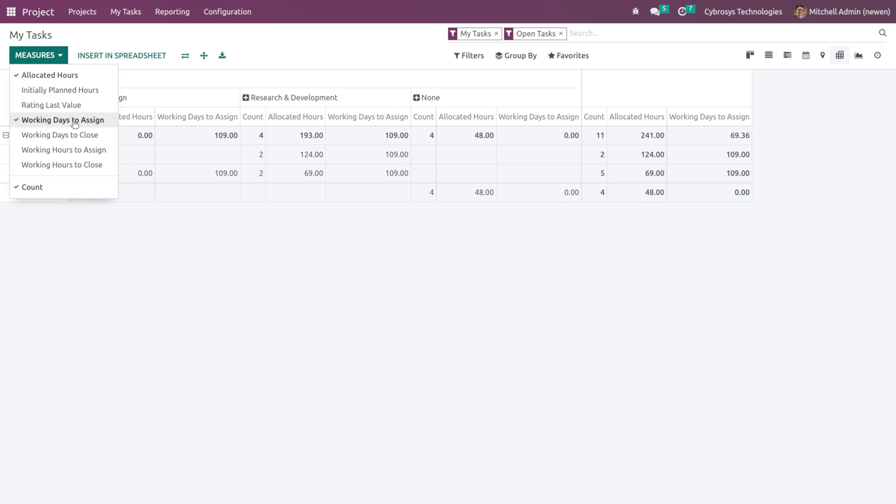
click(73, 120)
click(73, 75)
click(120, 217)
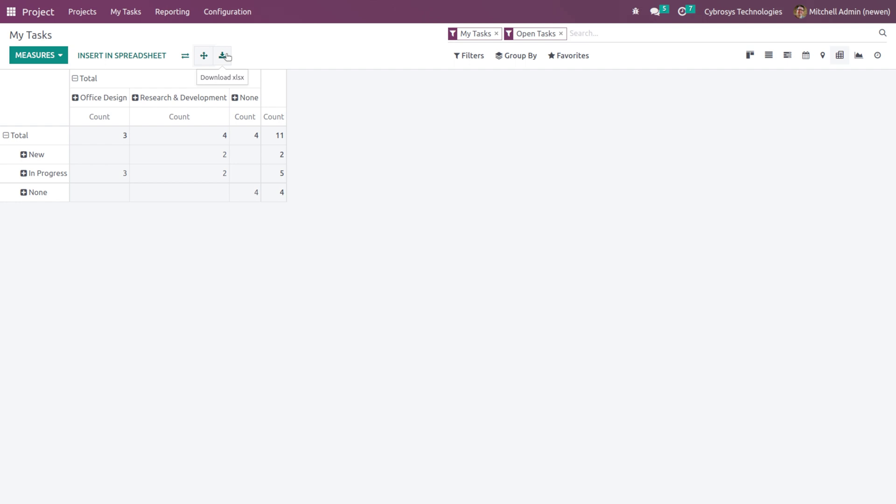
click(102, 56)
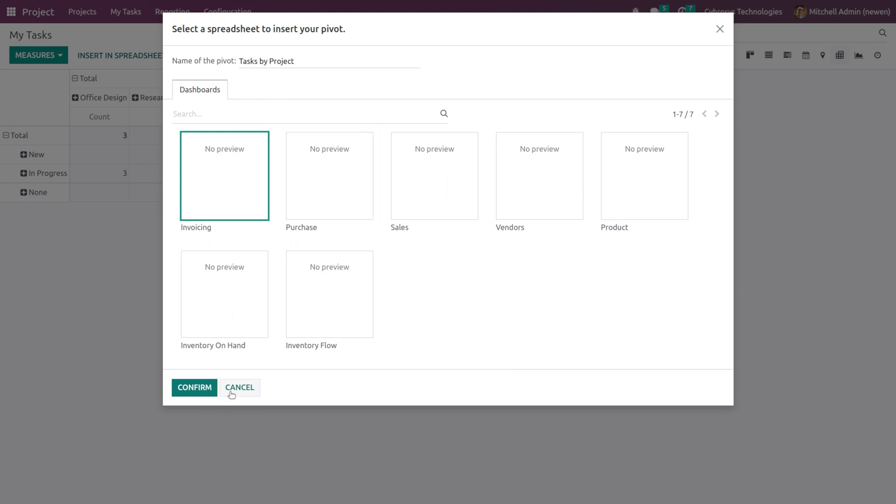
click(231, 394)
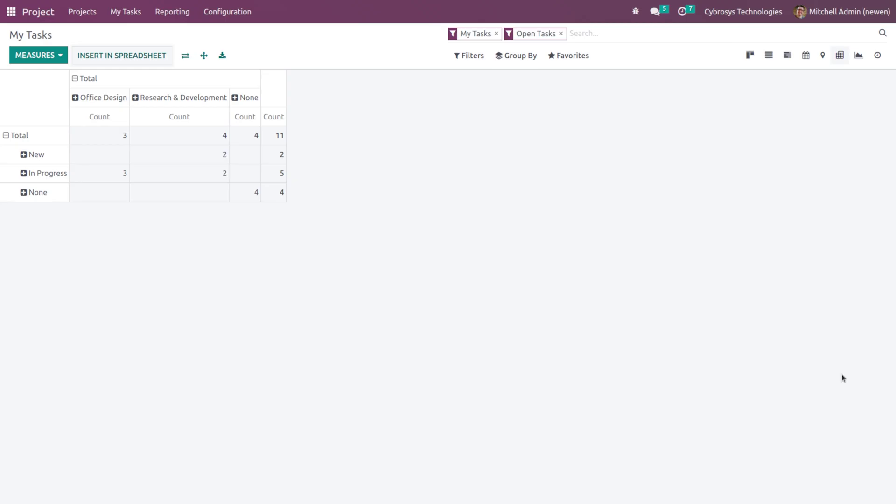
Chart the tasks as a graph, trying pie, line and bar styles, side-by-side bars and both sort orders.
click(859, 55)
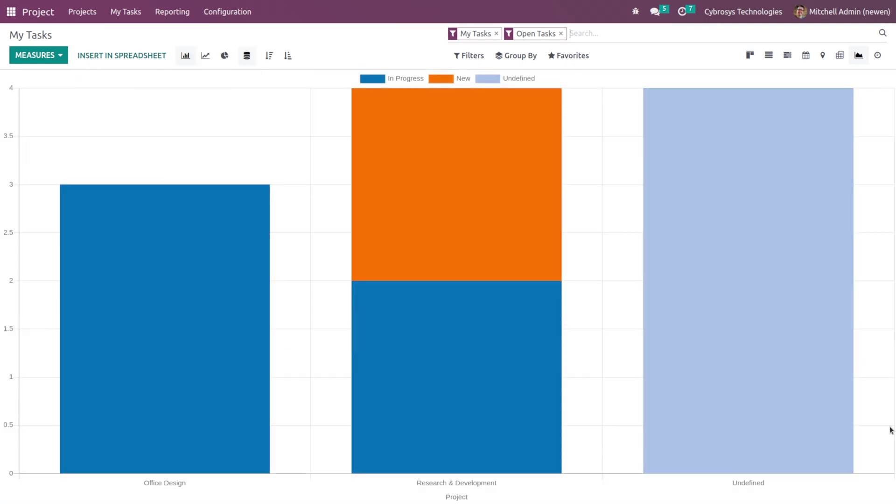
mouse_move(459, 264)
mouse_move(412, 175)
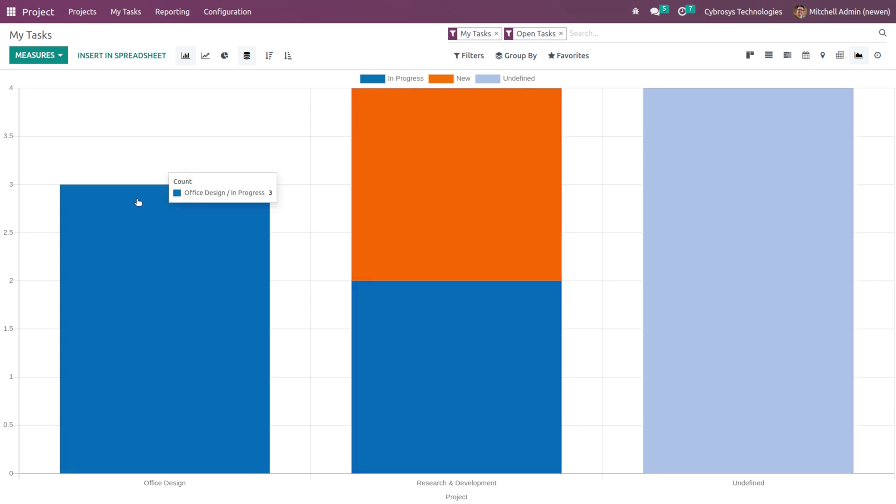
click(225, 55)
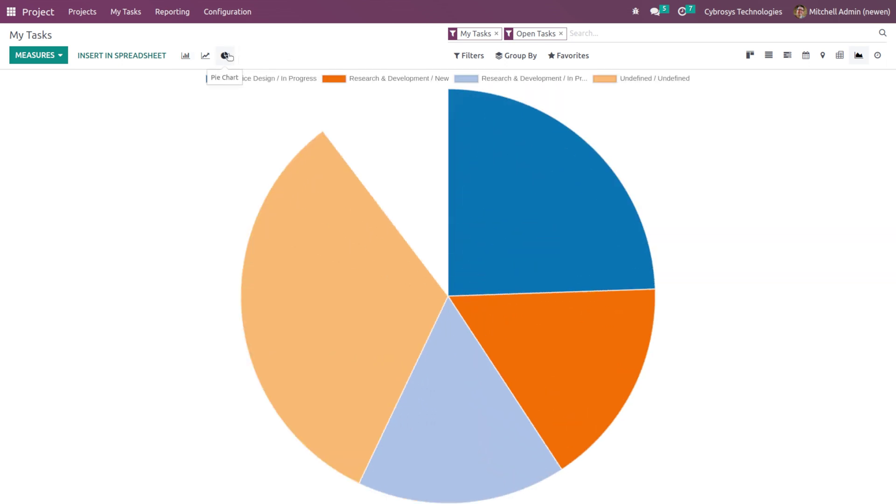
click(205, 55)
click(186, 55)
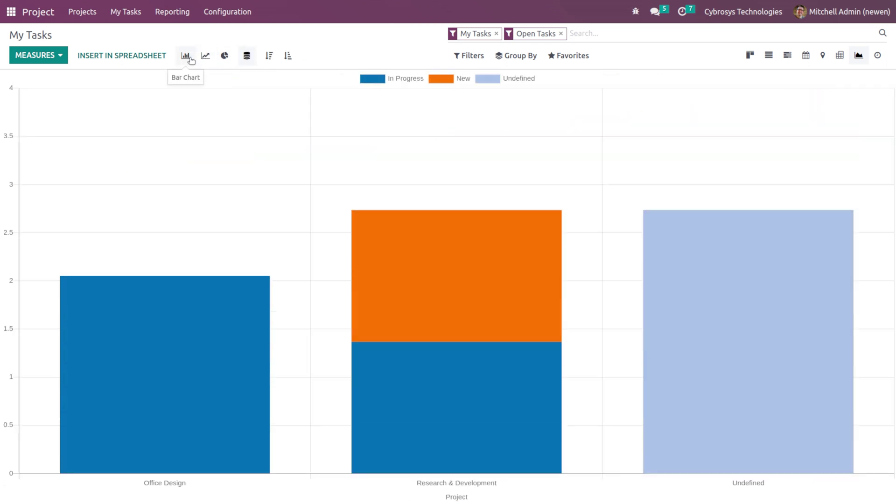
click(246, 56)
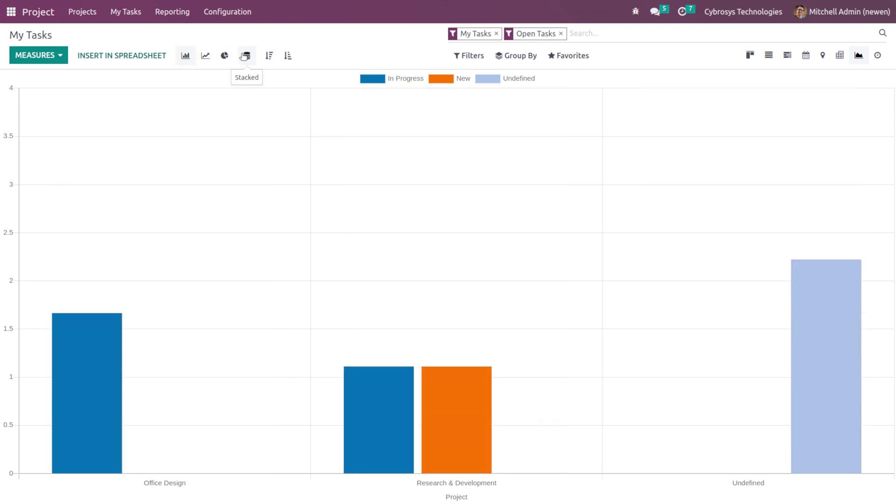
click(269, 55)
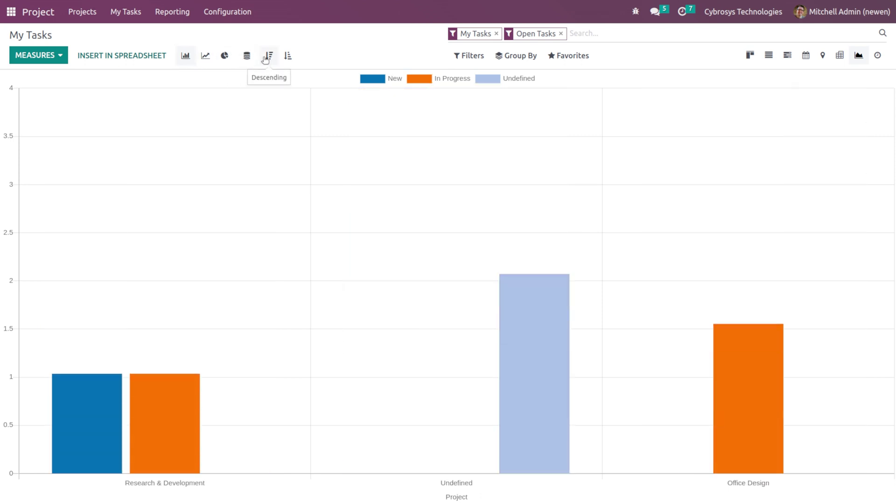
click(289, 53)
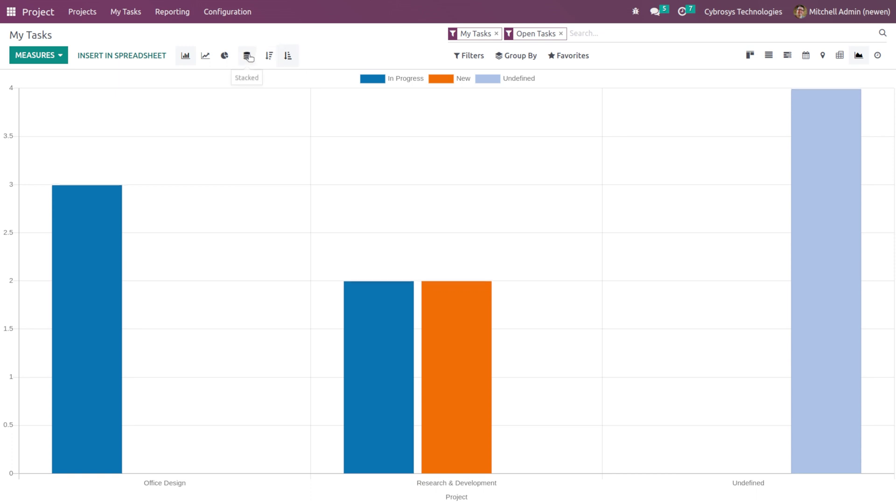
Make it a stacked line chart sorted in ascending order.
click(207, 56)
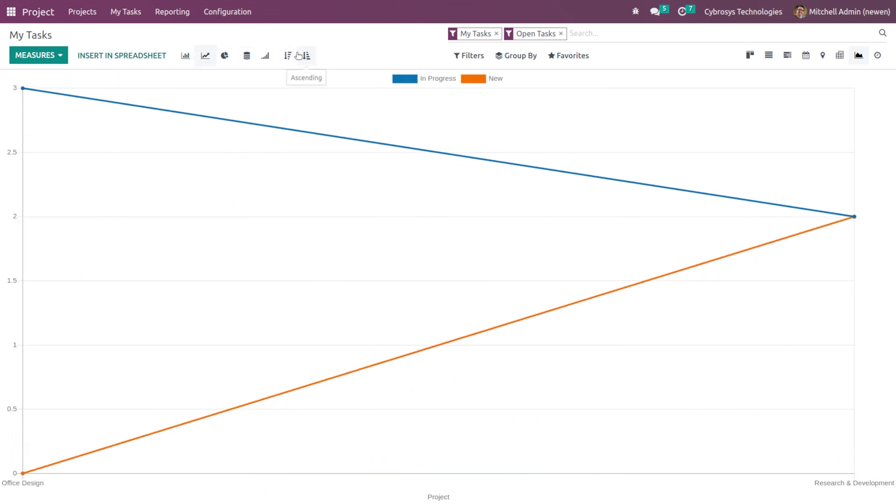
click(249, 56)
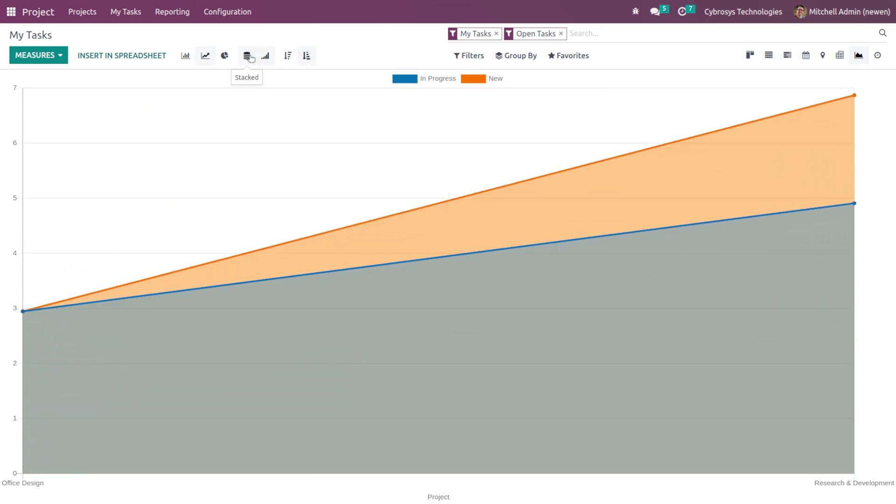
click(307, 56)
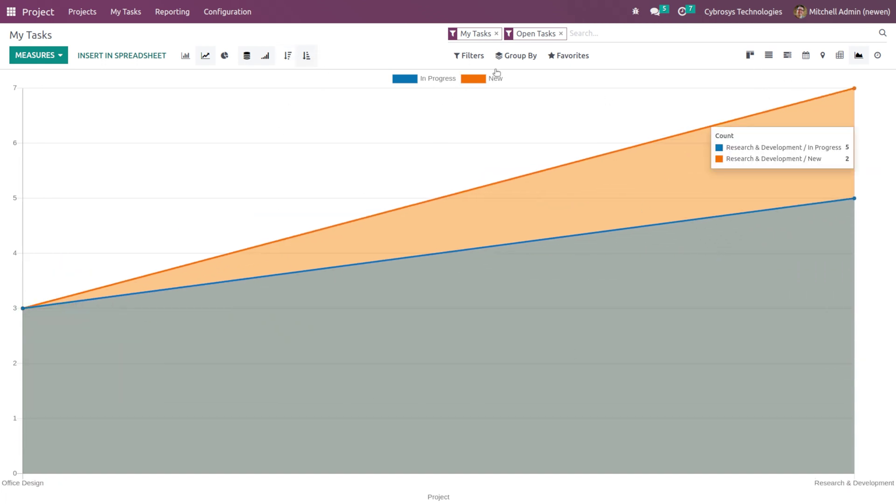
Switch My Tasks to the activity overview and start a new activity, dismissing the task search dialog.
click(875, 57)
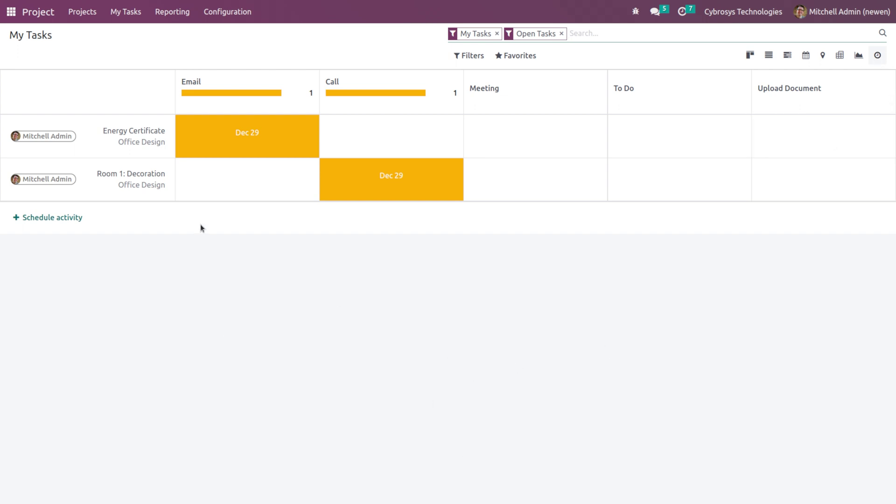
click(17, 218)
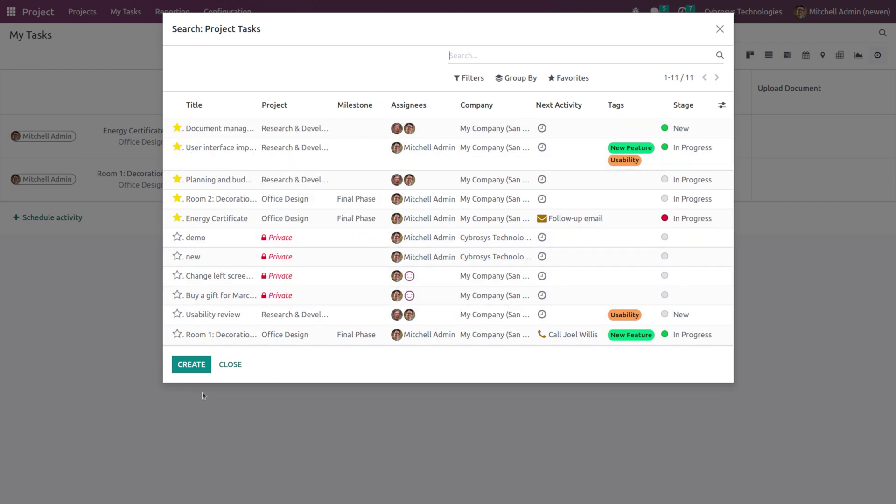
click(230, 364)
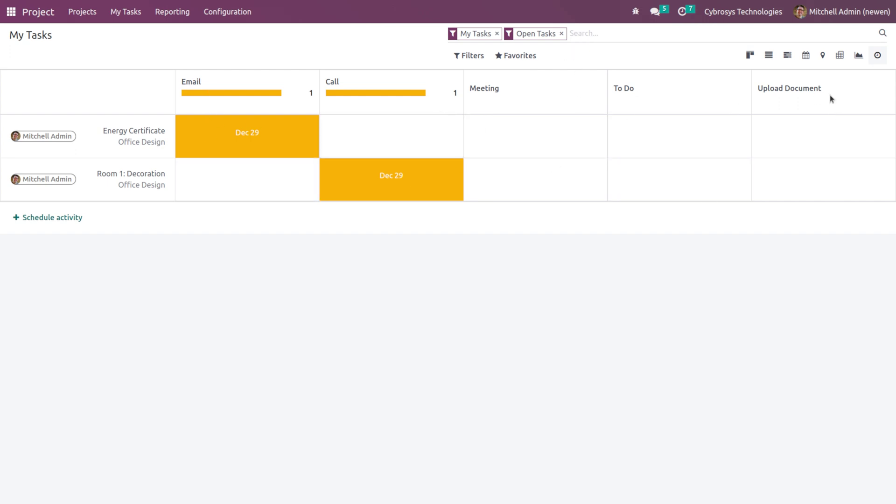
Schedule a Meeting on December 29 for the Energy Certificate task and open the Reporting menu.
click(524, 139)
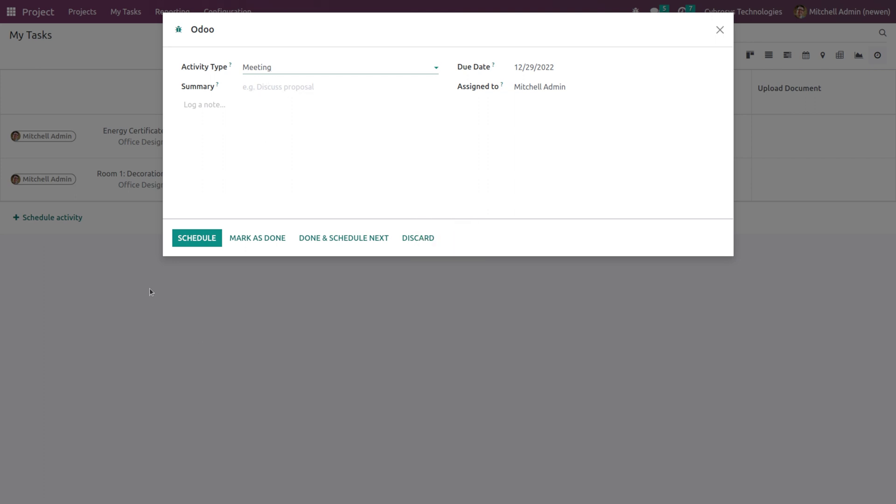
click(194, 239)
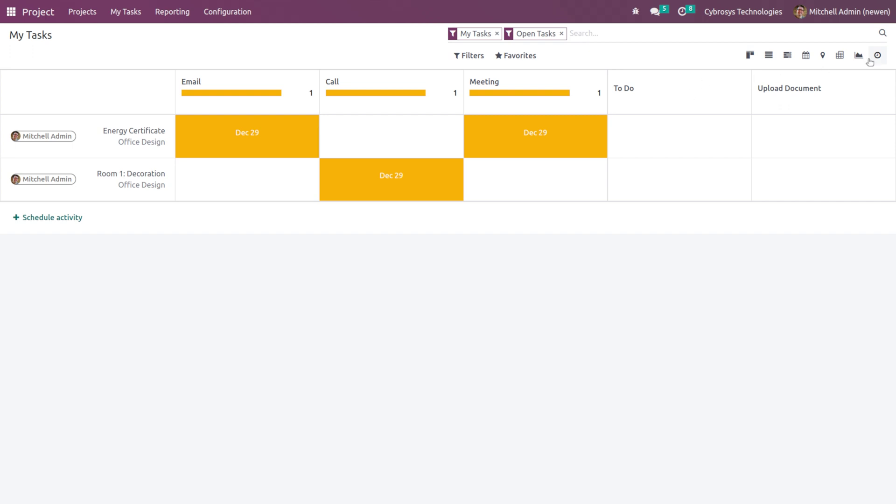
click(191, 10)
Show Tasks Analysis as a pivot table of task counts per project, then open the Configuration menu.
click(194, 40)
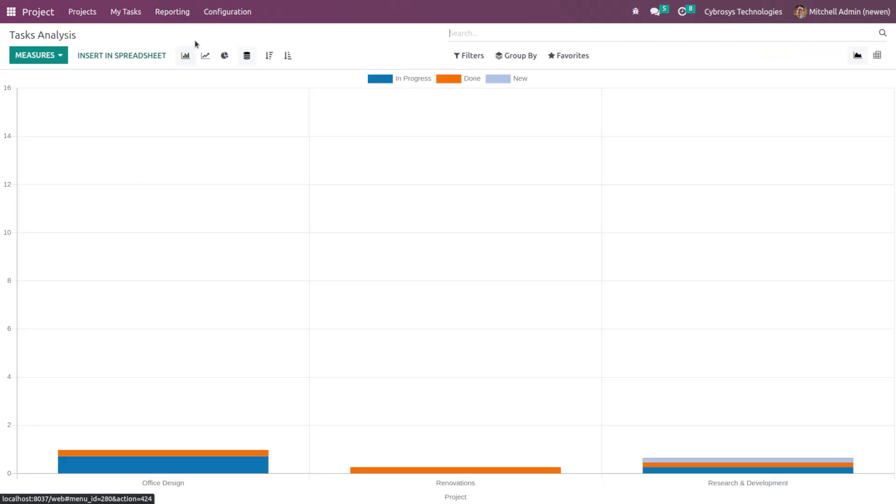
click(876, 55)
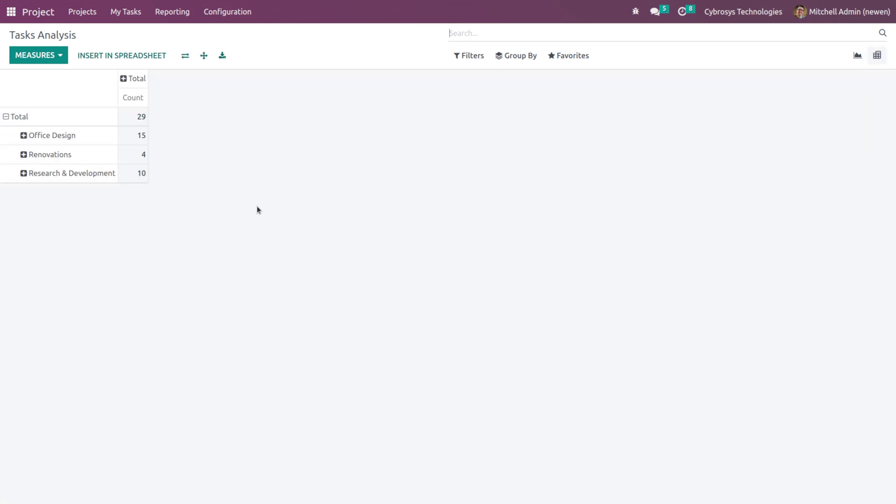
click(225, 15)
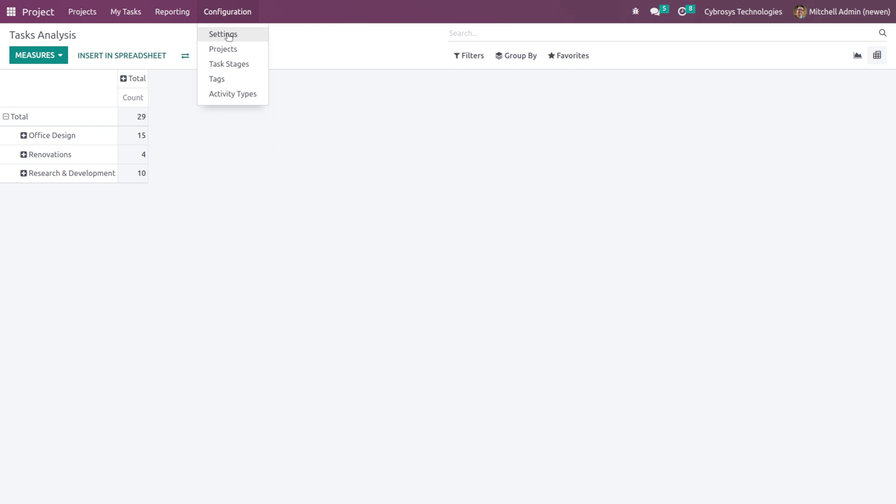
Open Task Stages and display New, In Progress, Done and Canceled as Kanban cards.
click(229, 64)
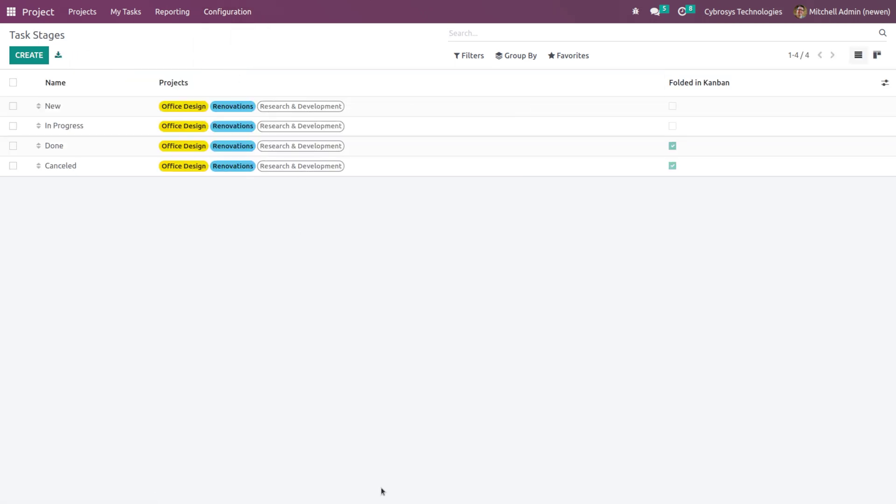
click(876, 54)
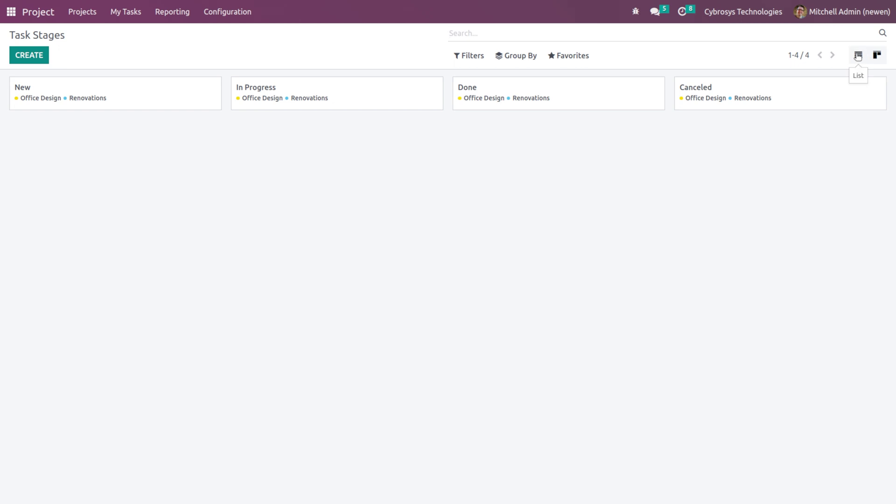
click(858, 56)
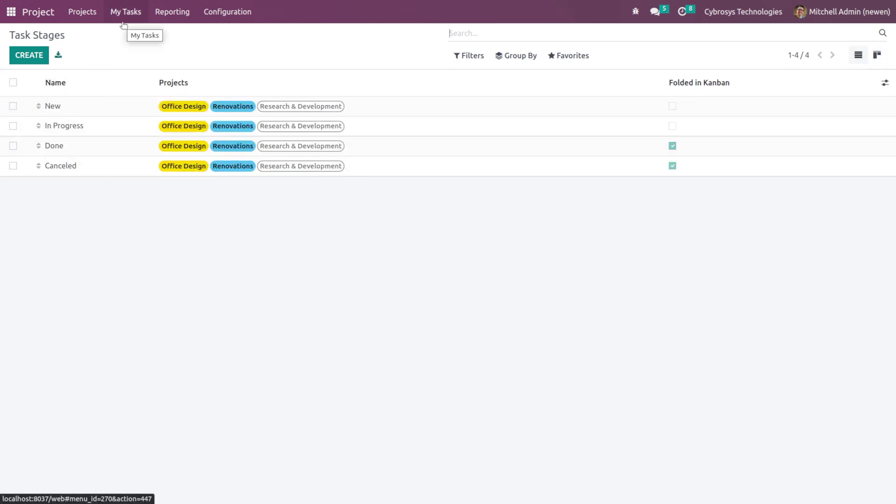
click(877, 54)
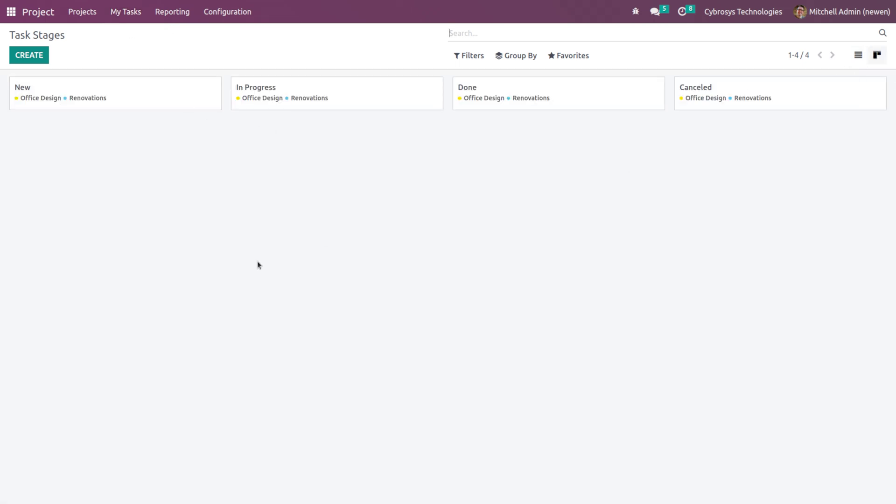